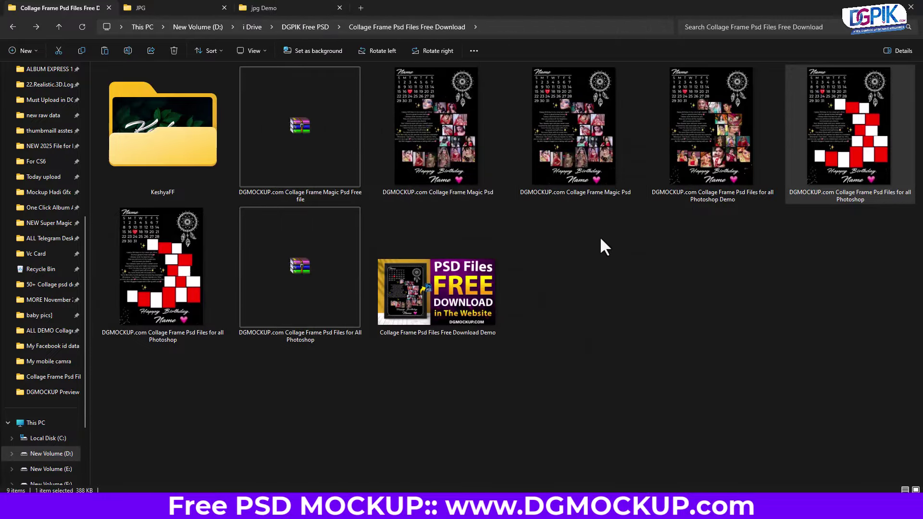
Rubber-band select the birthday calendar collage thumbnails in the Collage Frame Psd Files Free Download folder
left_click_drag(840, 242, 883, 164)
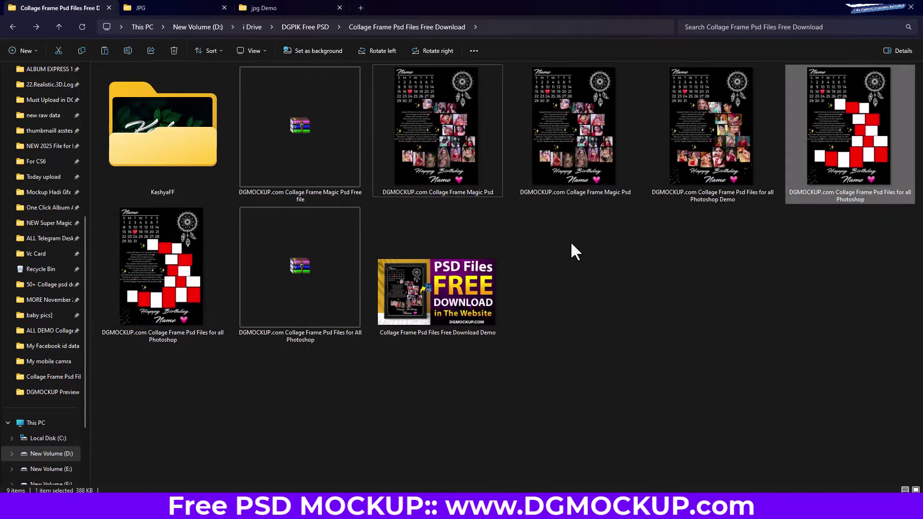
left_click_drag(570, 241, 815, 120)
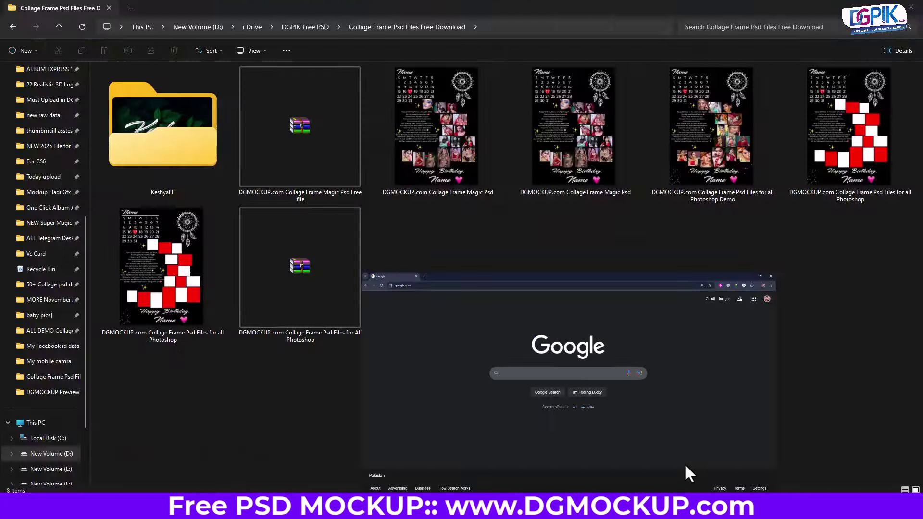
Search Google for 'Collage frame dgmockup'
left_click(343, 229)
type("Co")
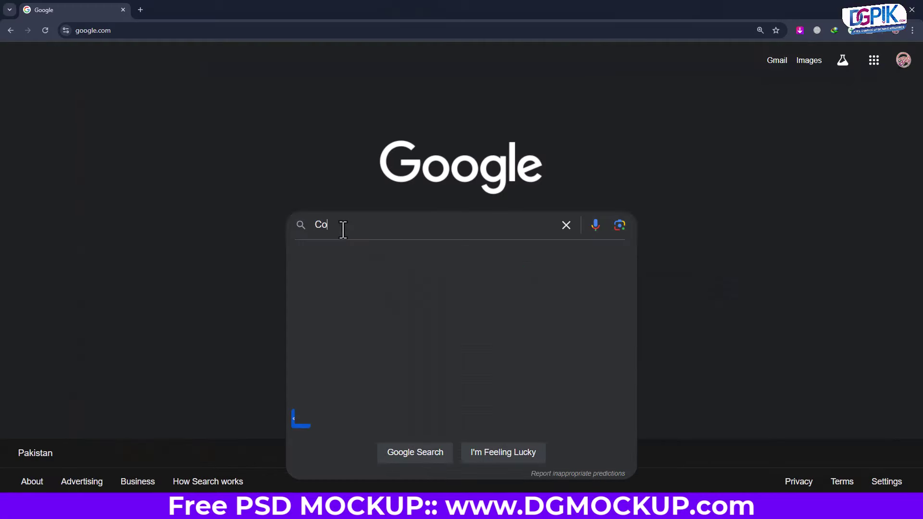
type("llage frame d")
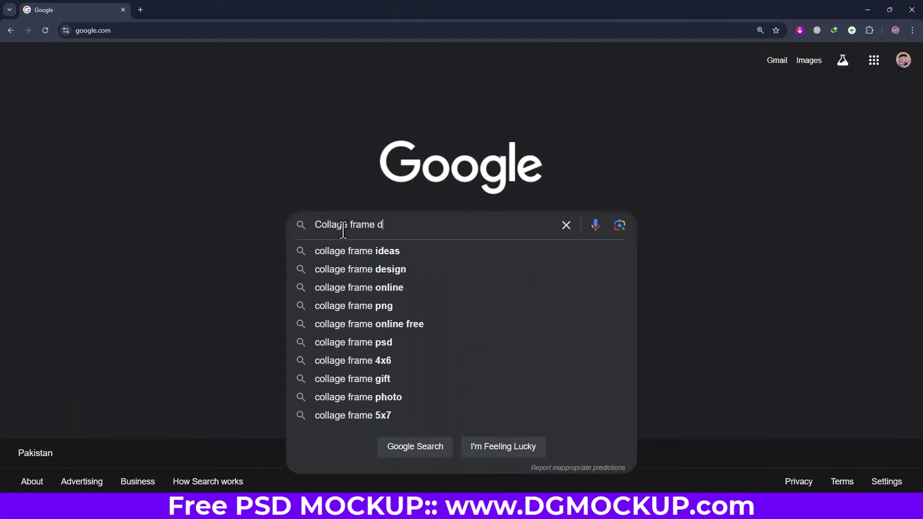
type("gmockup")
key("Return")
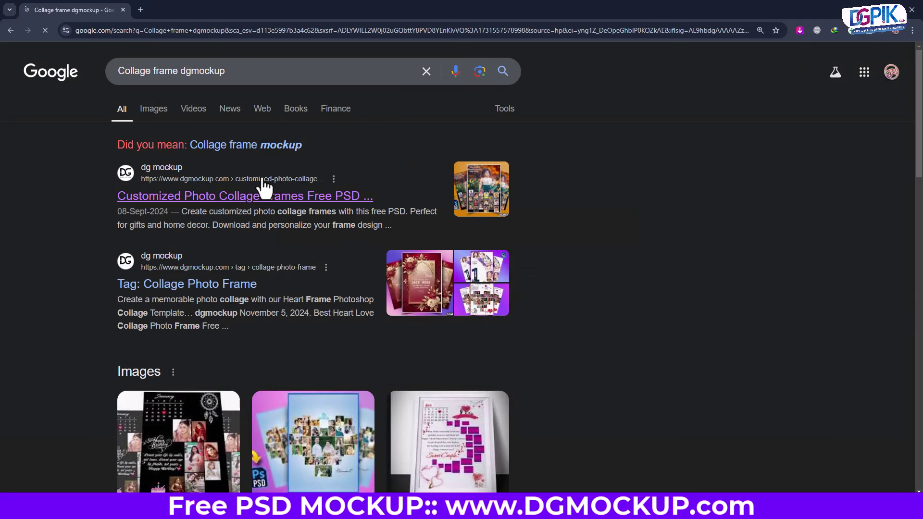
Open dgmockup's Collage Photo Frame listing, go to page 6 and dismiss the full-page ad
left_click(130, 288)
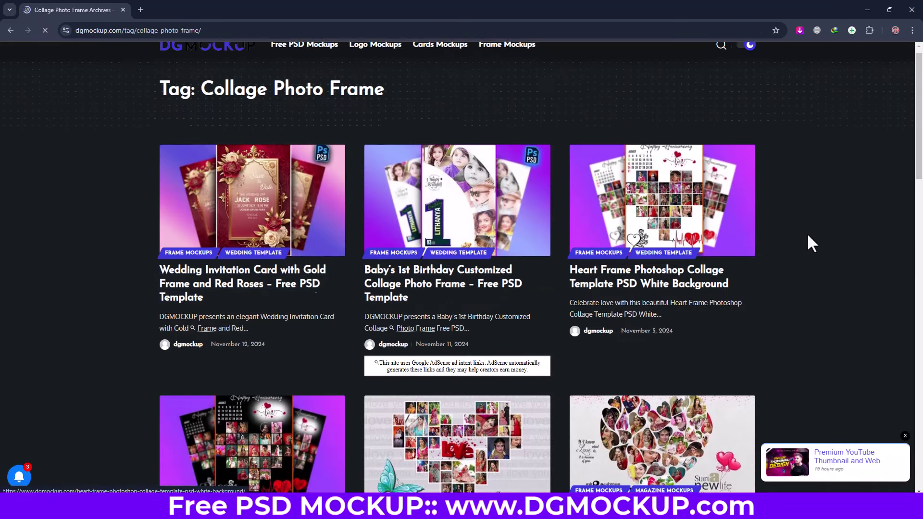
scroll(806, 232, "down", 5)
scroll(796, 244, "down", 9)
scroll(779, 264, "down", 4)
scroll(773, 264, "down", 3)
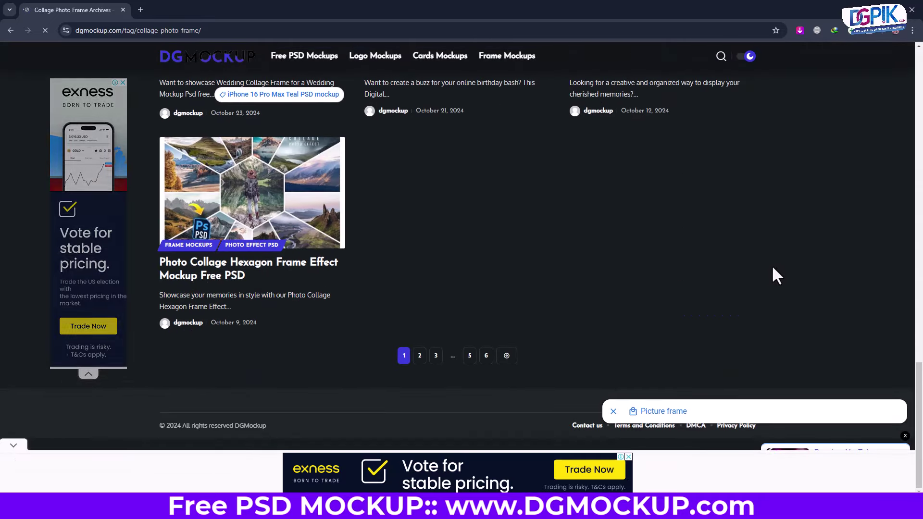
left_click(487, 356)
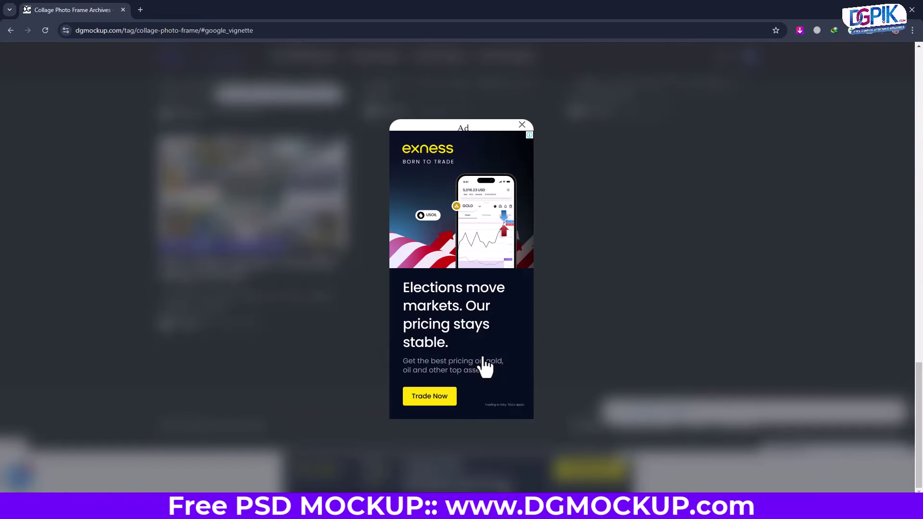
left_click(522, 125)
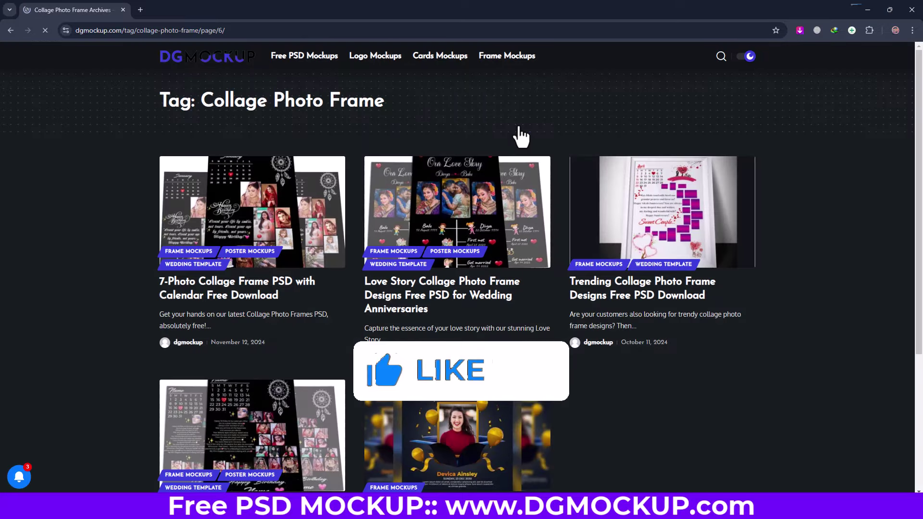
Scroll to the Trending Collage Photo Frame Designs post and follow its Download Now link
scroll(449, 301, "down", 4)
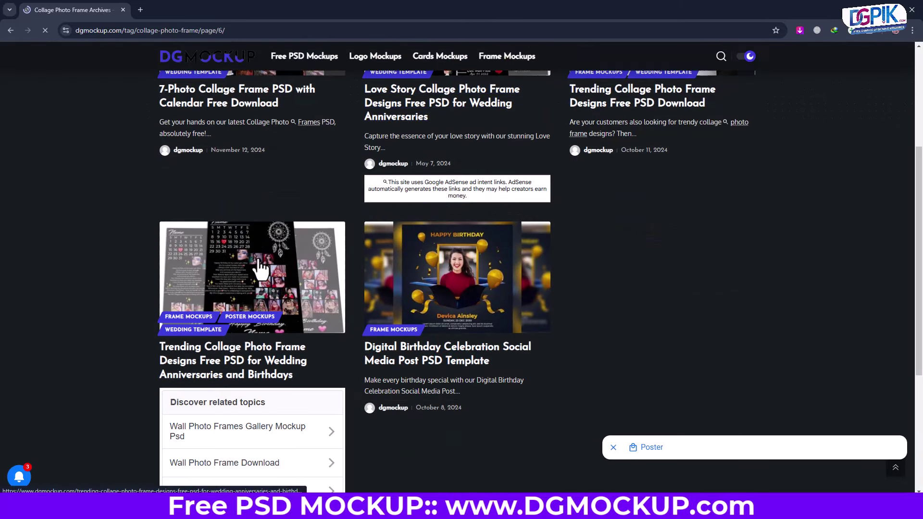
scroll(557, 240, "down", 9)
scroll(558, 241, "down", 4)
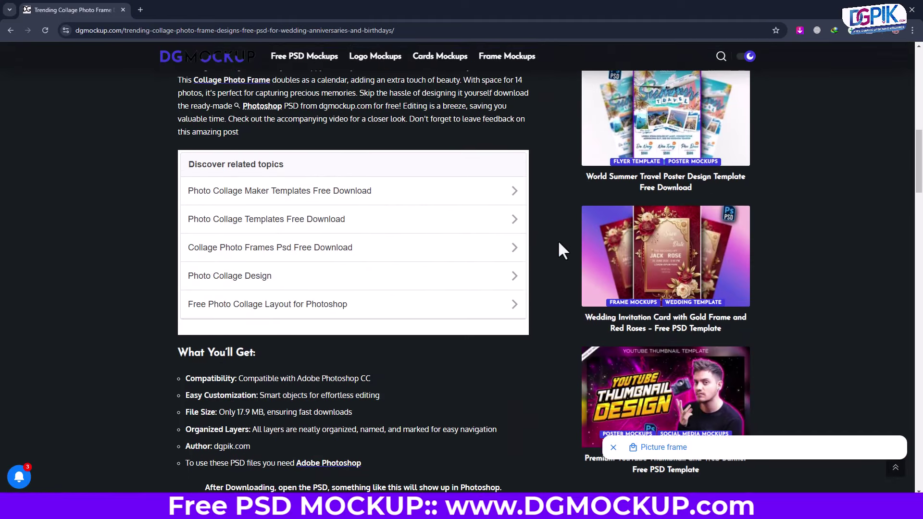
scroll(558, 241, "up", 6)
scroll(558, 241, "up", 5)
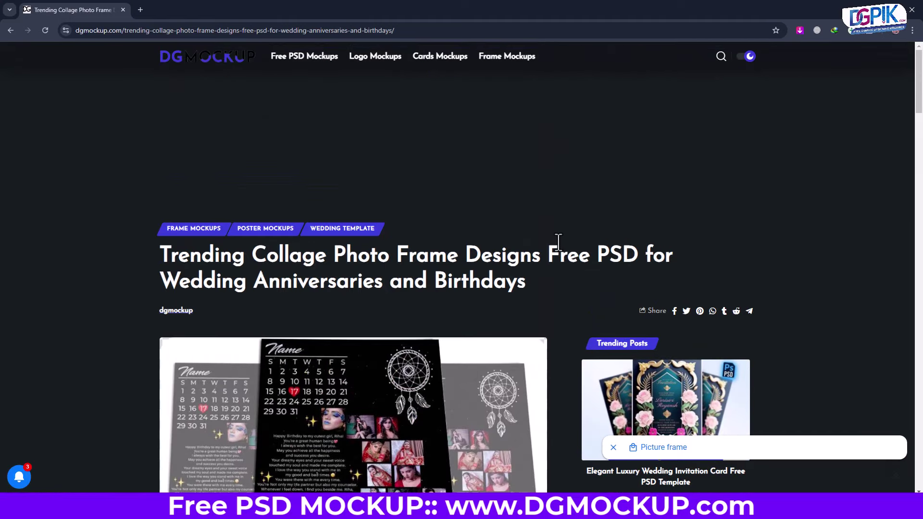
scroll(558, 242, "down", 2)
scroll(558, 242, "down", 3)
scroll(559, 242, "down", 6)
scroll(559, 242, "down", 5)
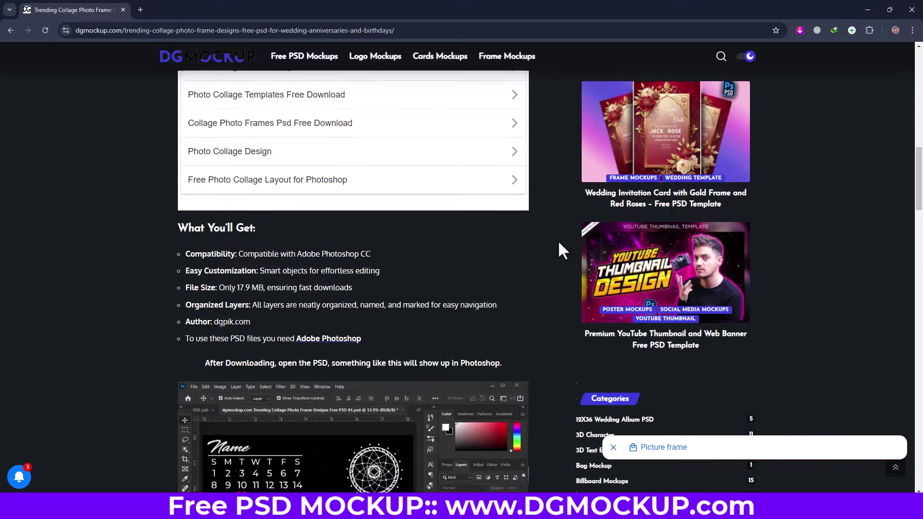
scroll(558, 240, "down", 6)
scroll(558, 241, "down", 4)
scroll(558, 241, "down", 6)
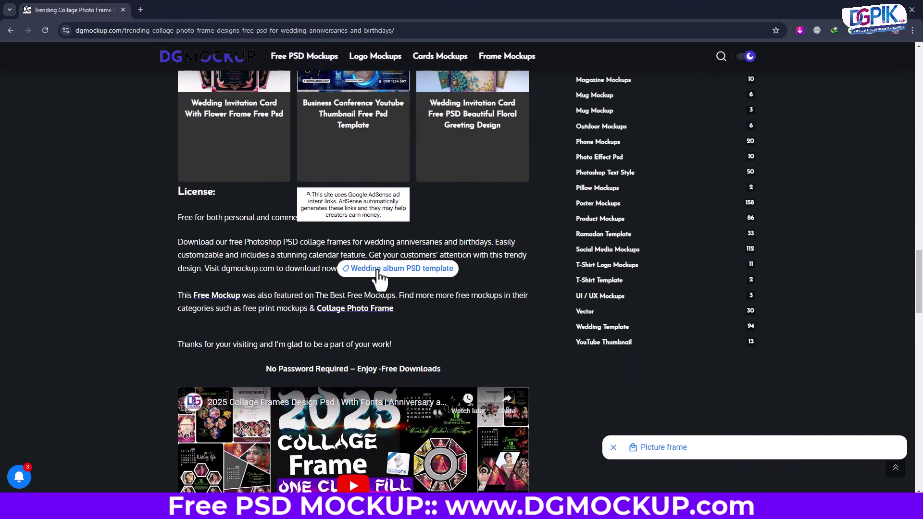
scroll(379, 271, "down", 2)
scroll(365, 188, "down", 3)
scroll(365, 188, "down", 3)
scroll(380, 177, "down", 1)
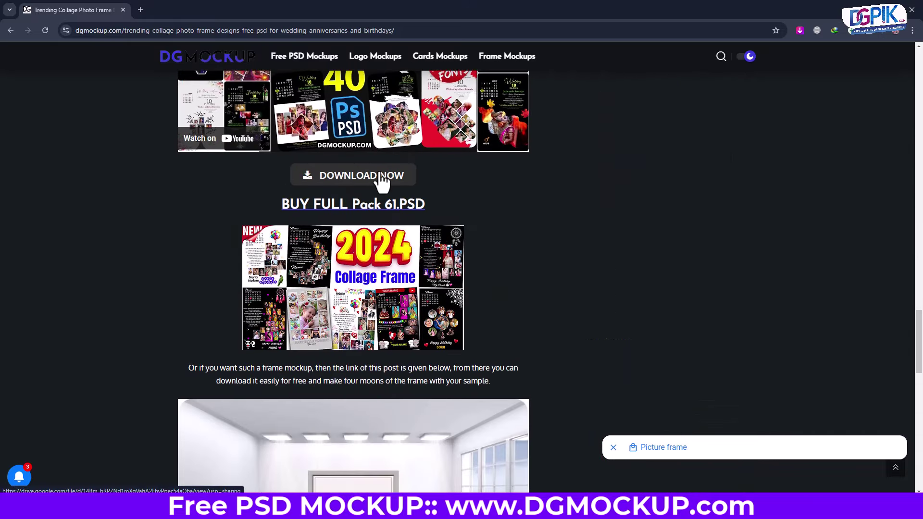
left_click(379, 177)
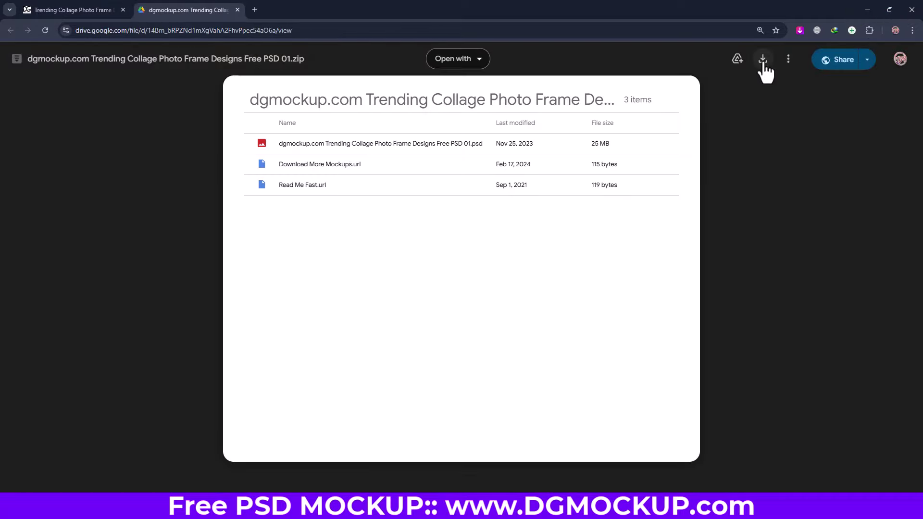
Download the Trending Collage Photo Frame Designs Free PSD 01.zip through IDM's Start Download
left_click(763, 60)
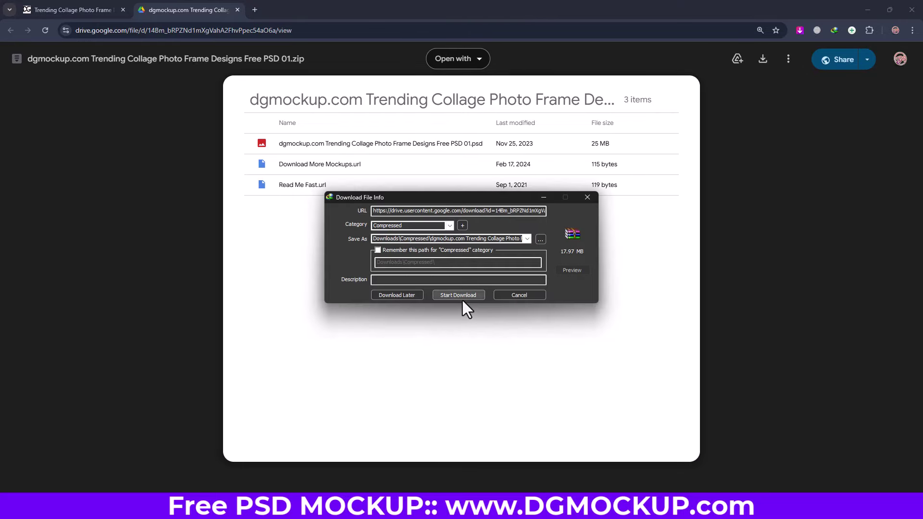
left_click(462, 296)
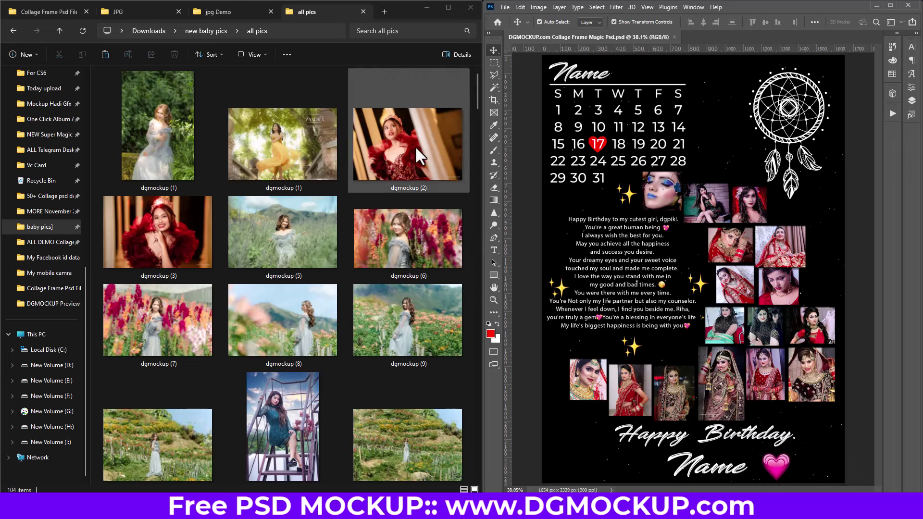
Fill the three top-row boxes with dgmockup (2), (6) and (5)
left_click(399, 137)
left_click_drag(653, 195, 662, 192)
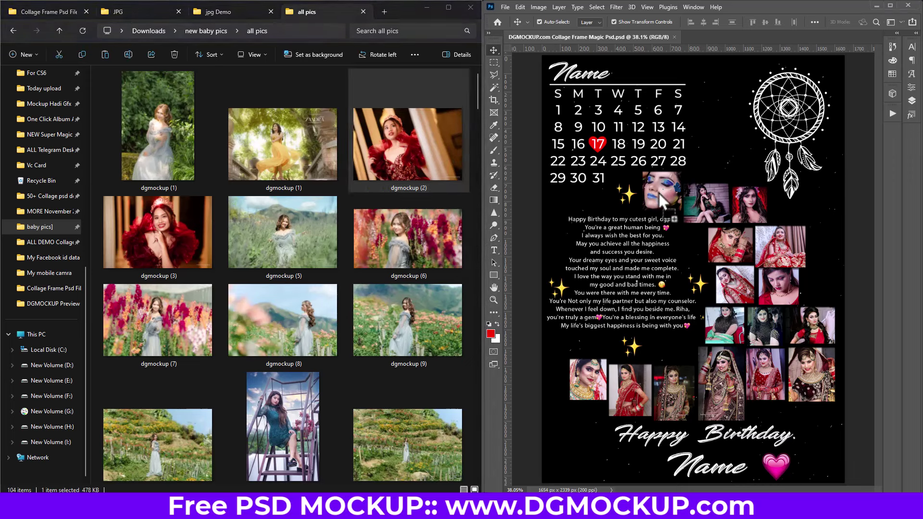
left_click(438, 203)
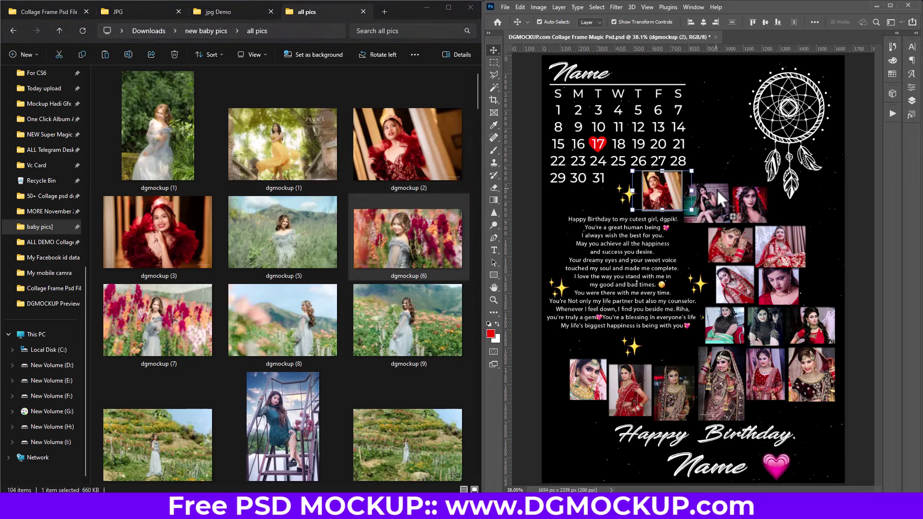
left_click_drag(717, 189, 717, 189)
left_click_drag(296, 234, 706, 231)
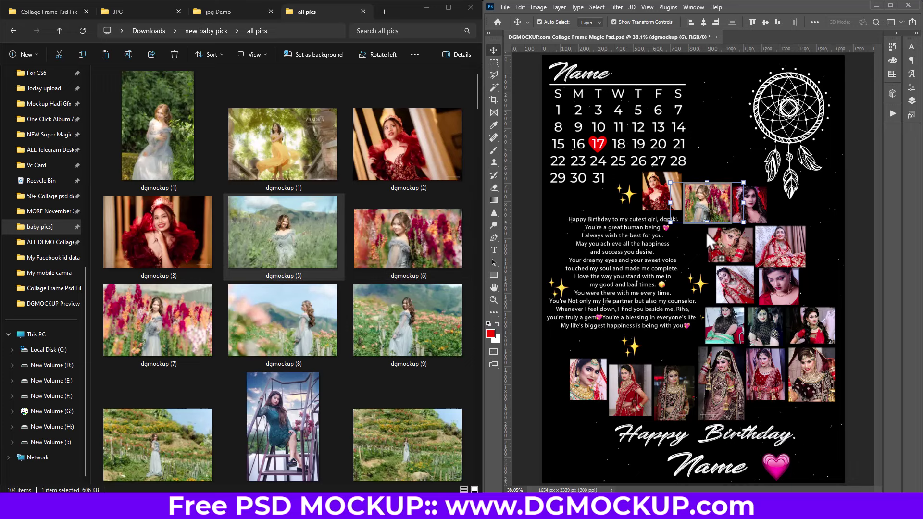
left_click_drag(759, 204, 750, 204)
Fill the second and third rows with dgmockup (3), (9), (7) and the stairs photo
mouse_move(202, 231)
left_mouse_down()
mouse_move(747, 259)
mouse_move(730, 245)
left_mouse_up()
left_click_drag(402, 319, 668, 270)
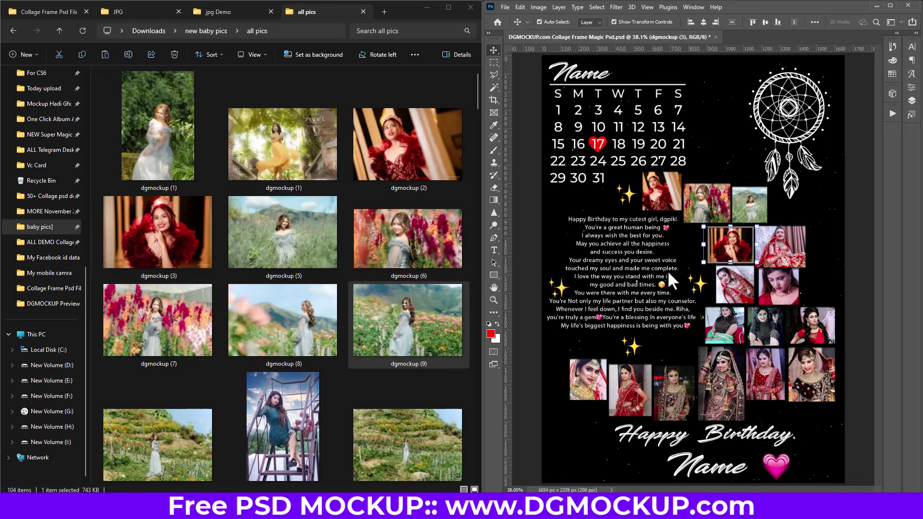
left_click_drag(775, 245, 776, 244)
left_click_drag(155, 328, 679, 307)
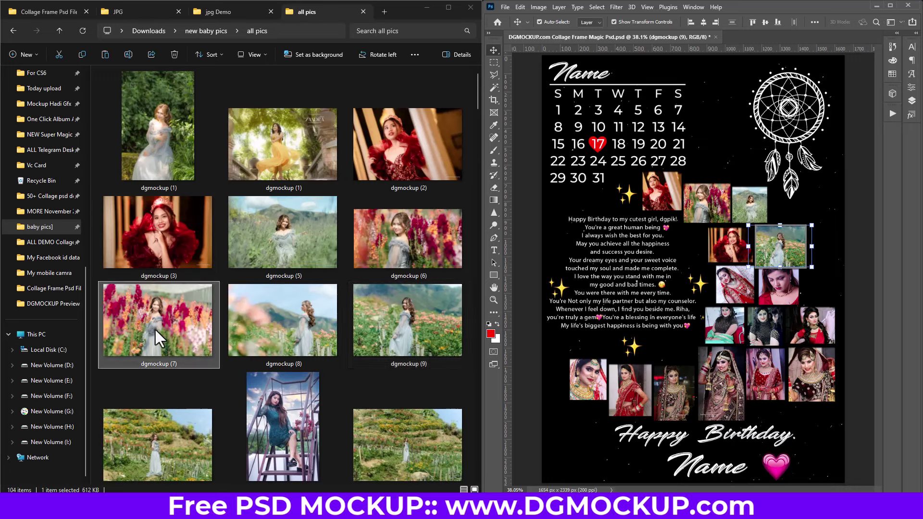
left_click_drag(747, 289, 735, 286)
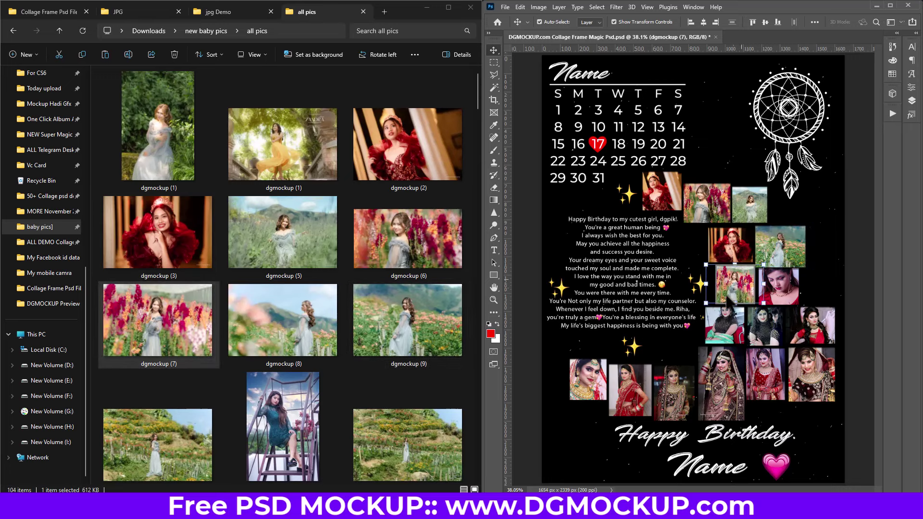
mouse_move(303, 428)
left_mouse_down()
mouse_move(688, 343)
mouse_move(780, 287)
left_mouse_up()
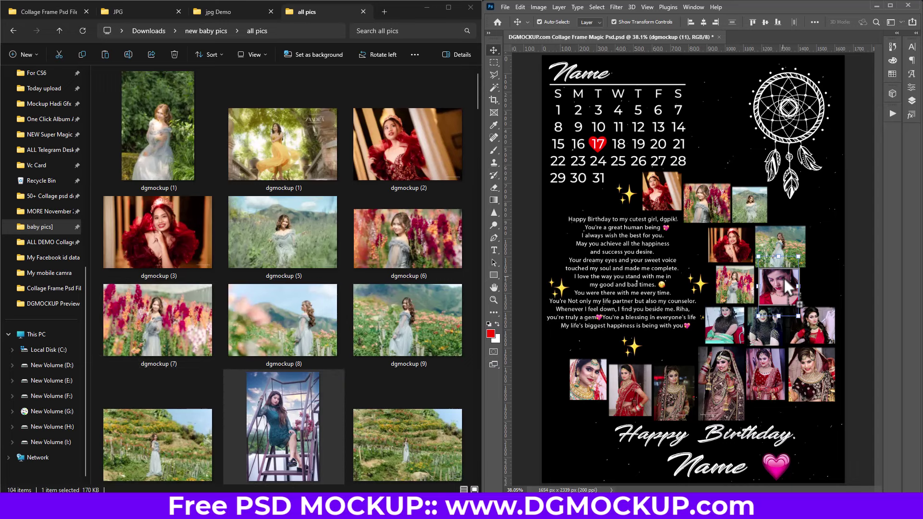
scroll(426, 296, "down", 5)
scroll(425, 295, "down", 3)
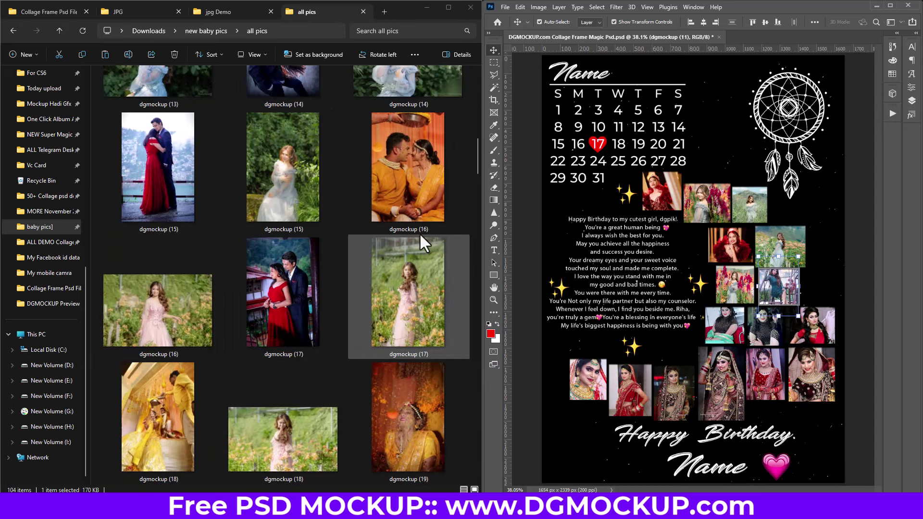
Place the dgmockup (16) couple photo in the tall bottom-row box
left_click(419, 226)
left_click_drag(714, 377, 719, 385)
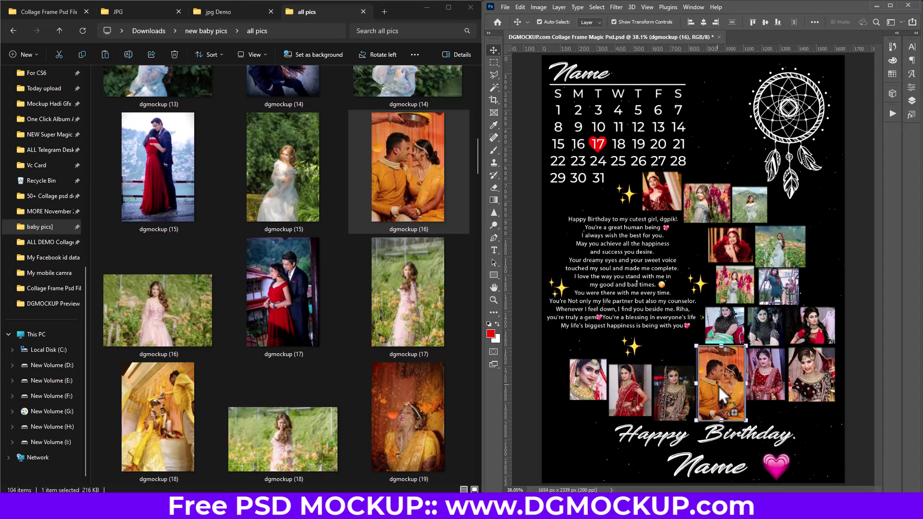
left_click_drag(436, 415, 768, 371)
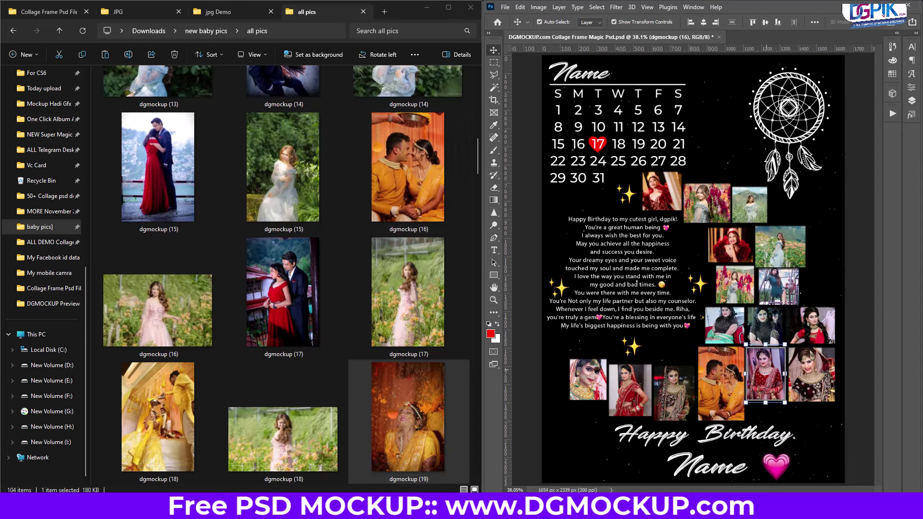
Add the yellow-dress photo and dgmockup (15), then pick the blank collage template file
mouse_move(189, 402)
left_mouse_down()
mouse_move(791, 374)
mouse_move(830, 386)
left_mouse_up()
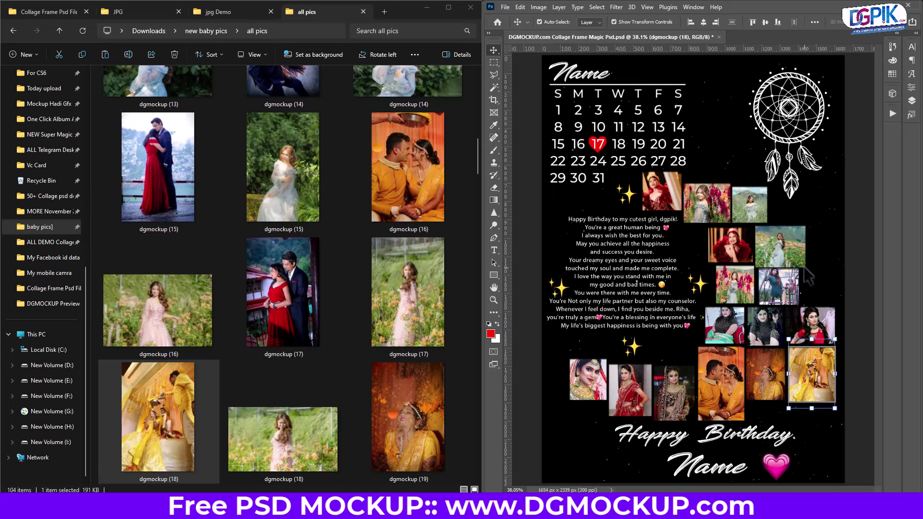
left_click(590, 77)
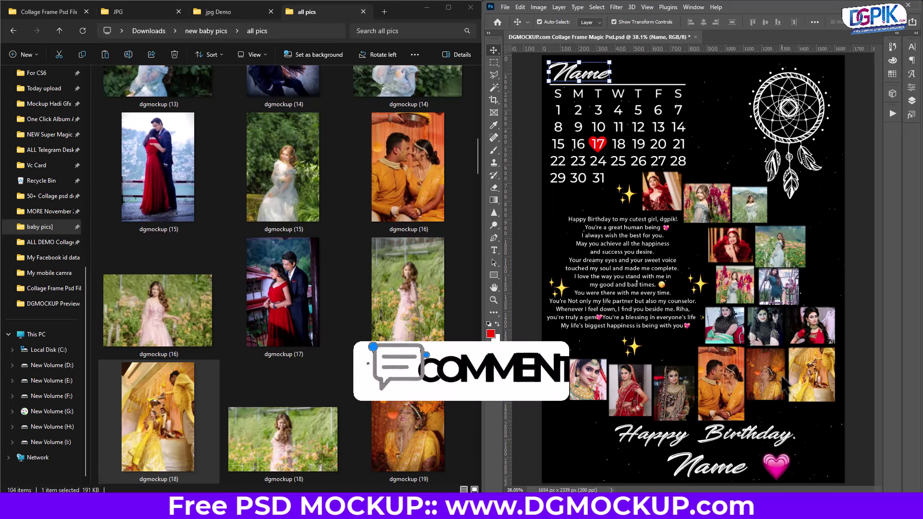
left_click_drag(304, 228, 721, 322)
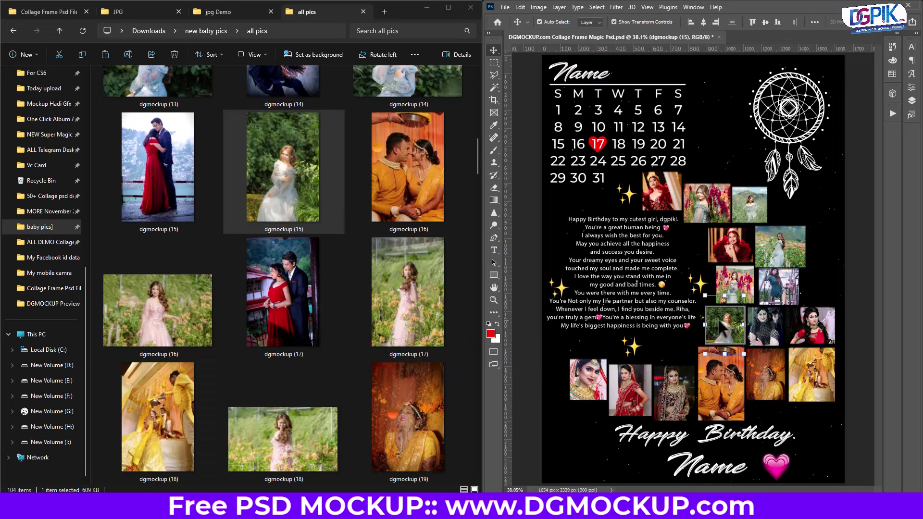
left_click(46, 12)
left_click(356, 277)
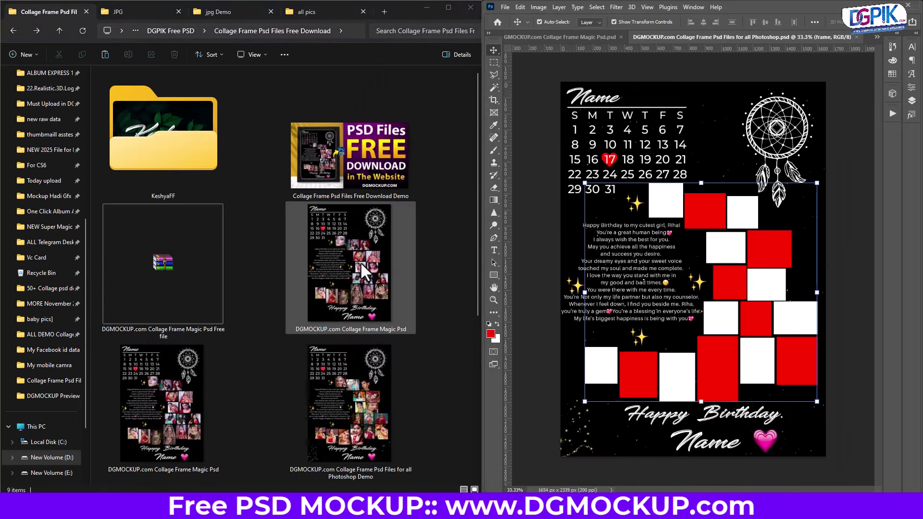
Commit the blank template and fit its canvas to the window with Ctrl+0
left_click(557, 107)
key("ctrl+0")
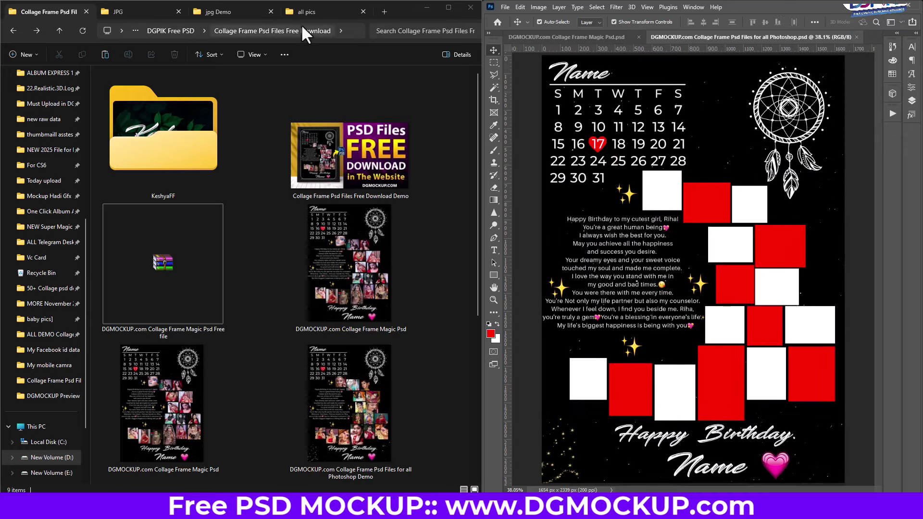
left_click(307, 13)
Select the white and red frame boxes in turn, ending on the top white square frame
left_click(662, 193)
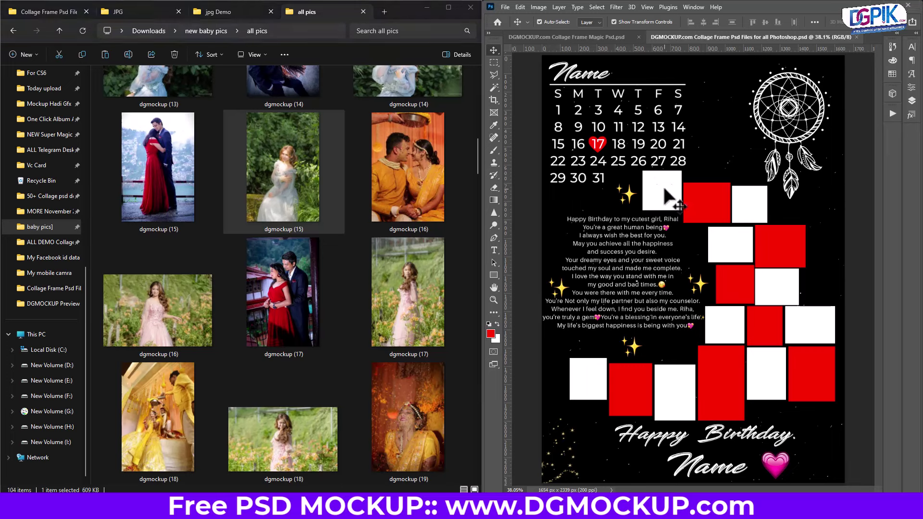
left_click(712, 210)
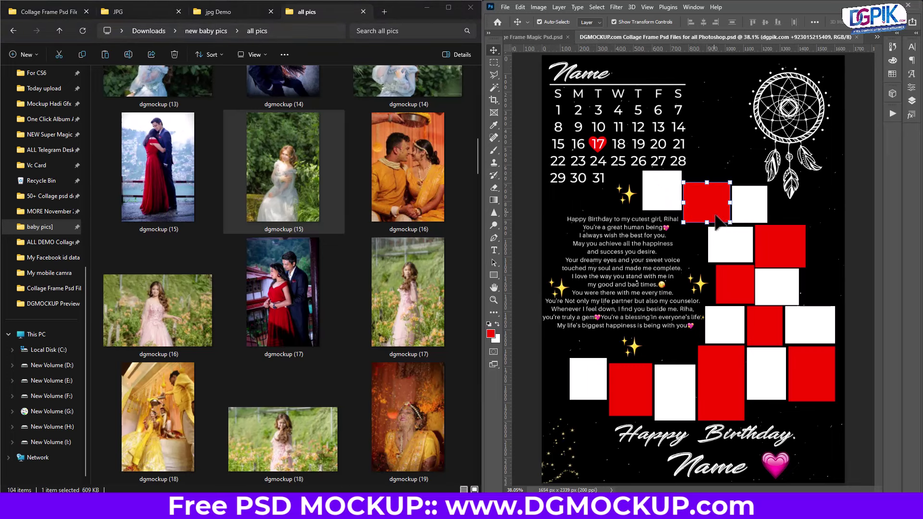
left_click(730, 245)
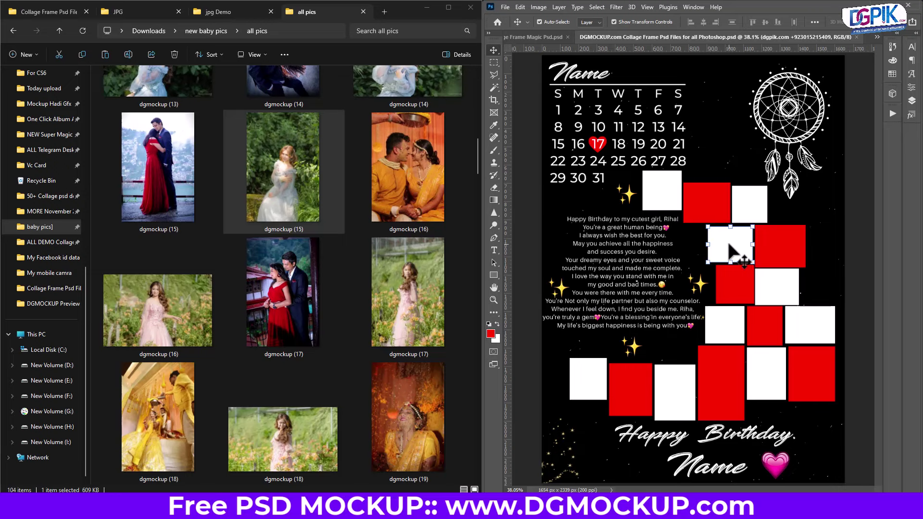
left_click(856, 151)
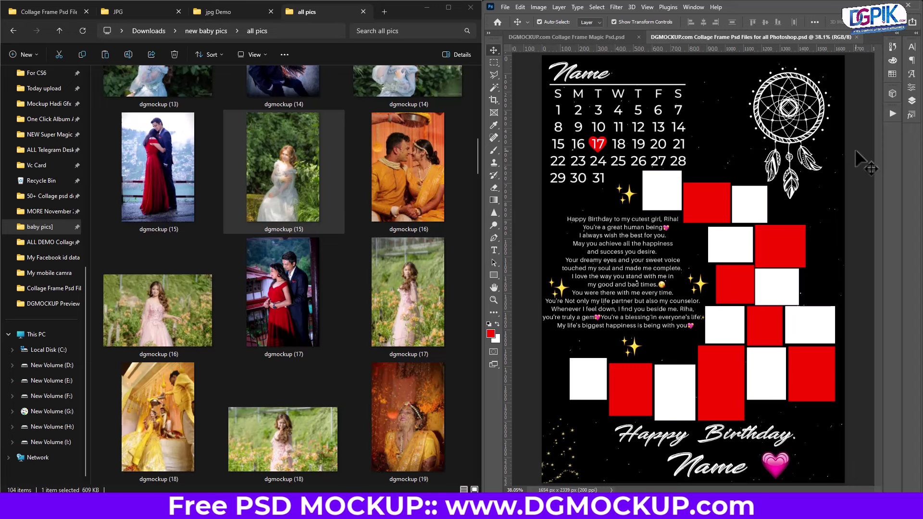
left_click(671, 198)
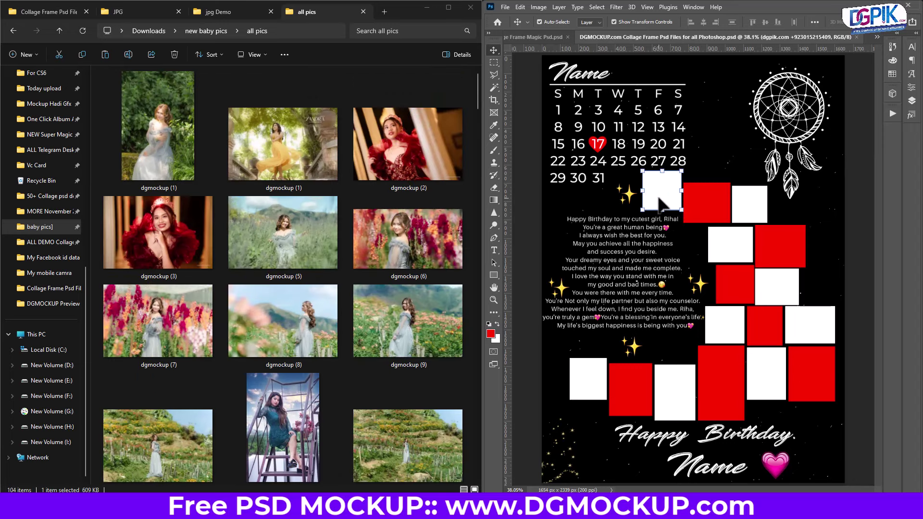
Place the red-dress photo dgmockup (2), clip it to the top white square and resize it
mouse_move(408, 144)
left_mouse_down()
mouse_move(668, 215)
mouse_move(674, 204)
left_mouse_up()
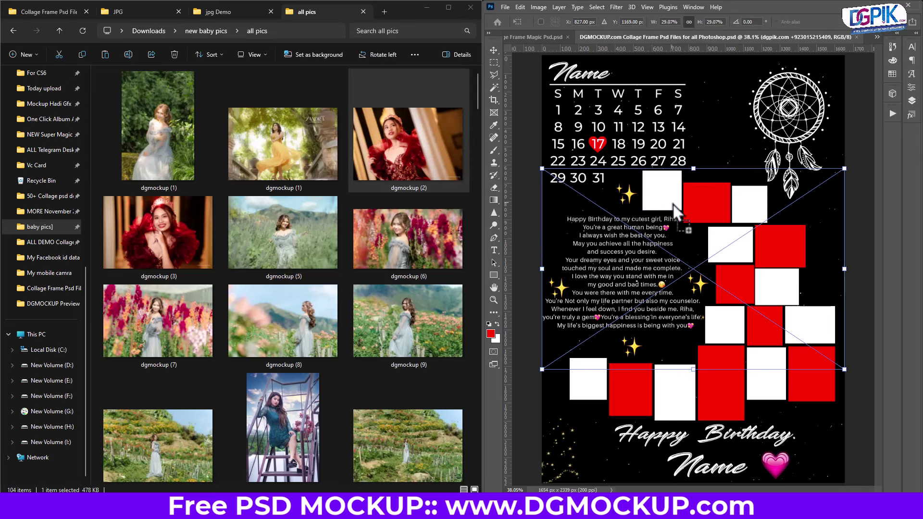
left_click(916, 32)
scroll(880, 240, "down", 3)
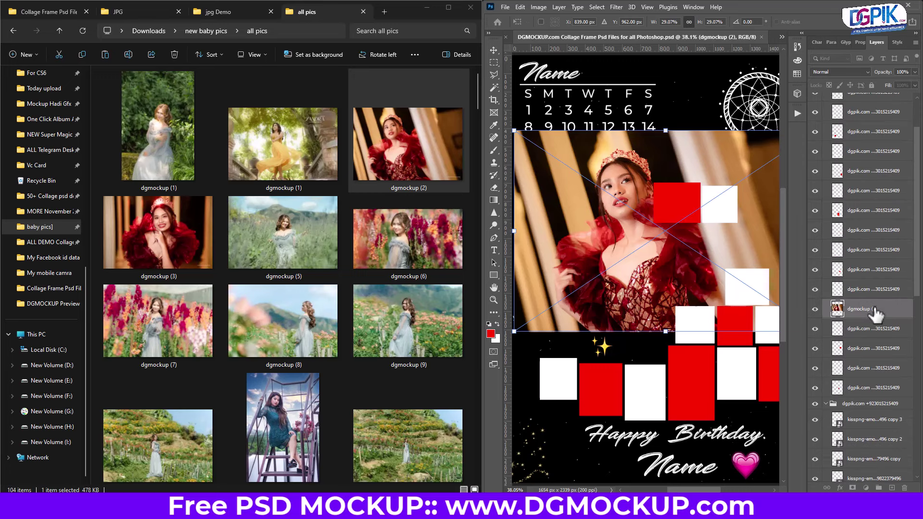
key("Return")
right_click(830, 310)
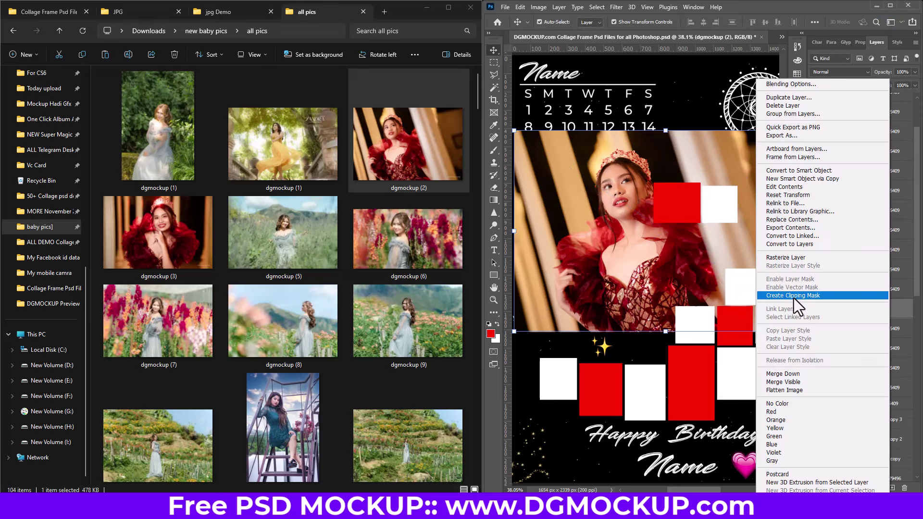
left_click(794, 297)
key("ctrl+t")
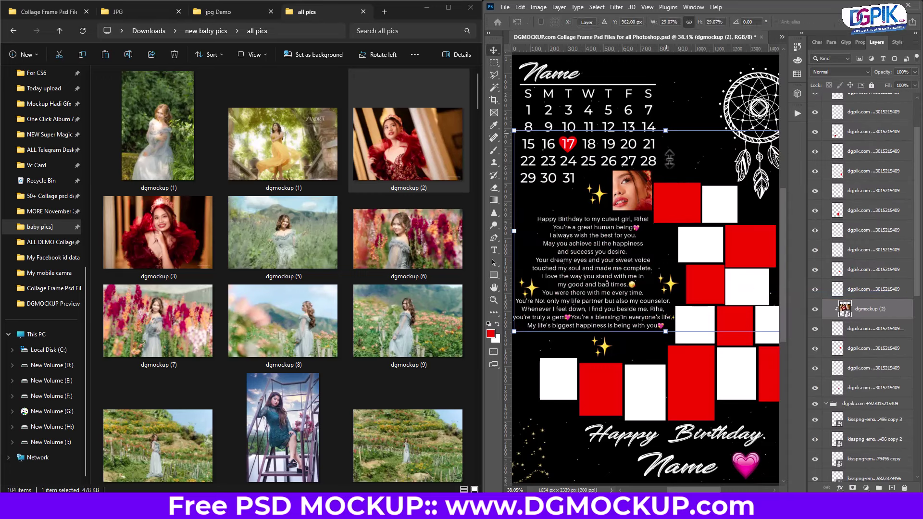
mouse_move(671, 193)
left_mouse_down()
mouse_move(661, 211)
mouse_move(655, 205)
left_mouse_up()
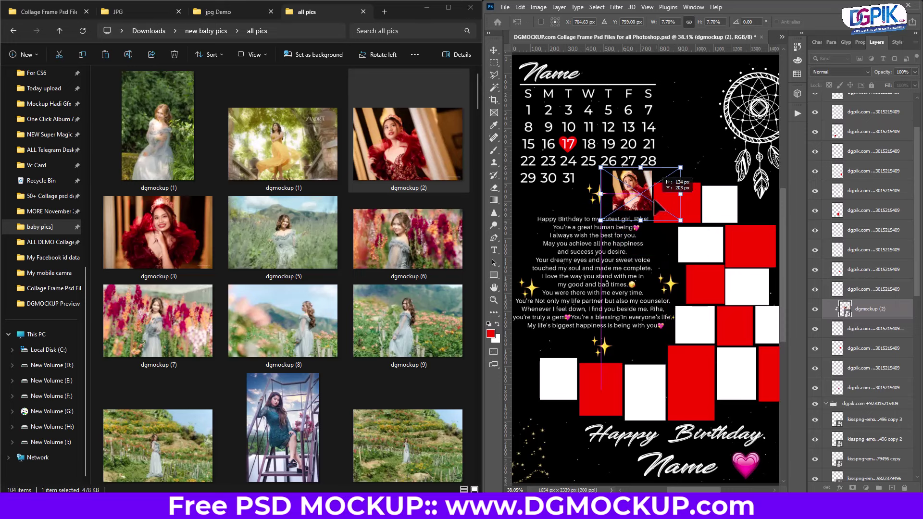
key("Return")
left_click(688, 216)
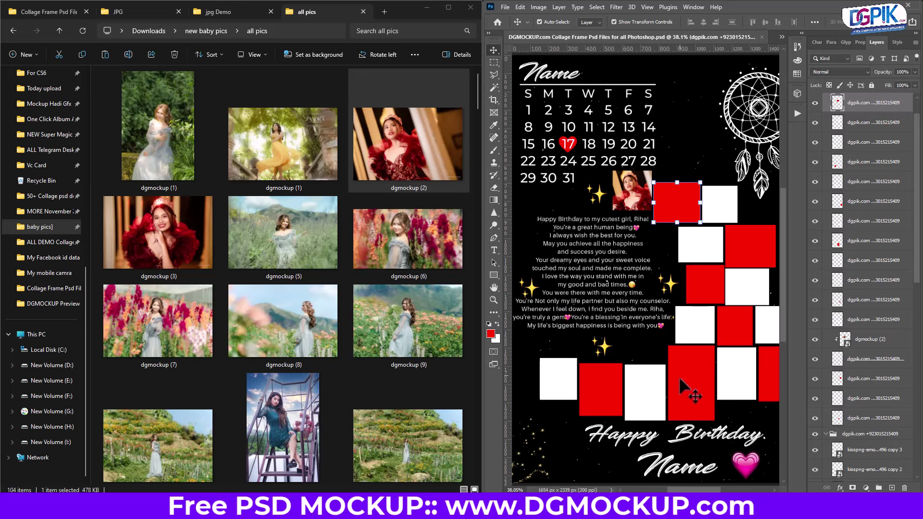
Place the flower-field photo dgmockup (6) and clip it into the tall red bottom frame
left_click(694, 383)
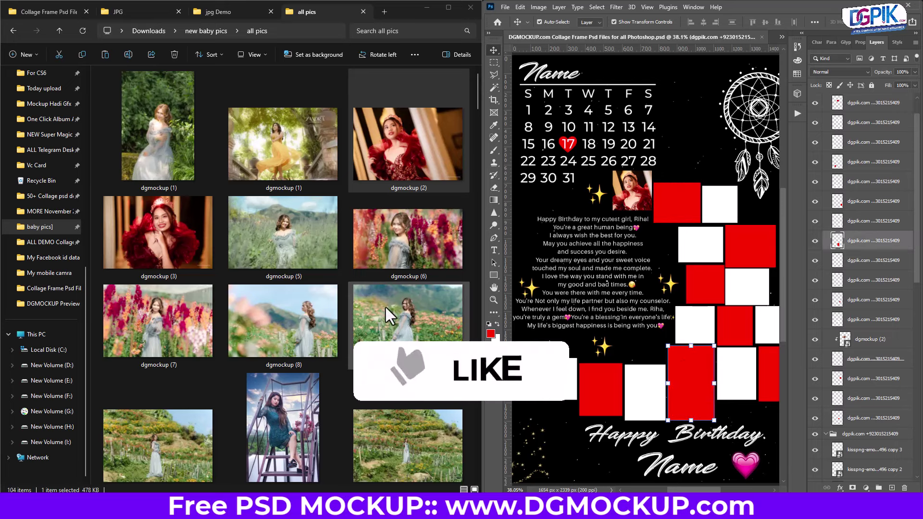
left_click_drag(408, 239, 693, 383)
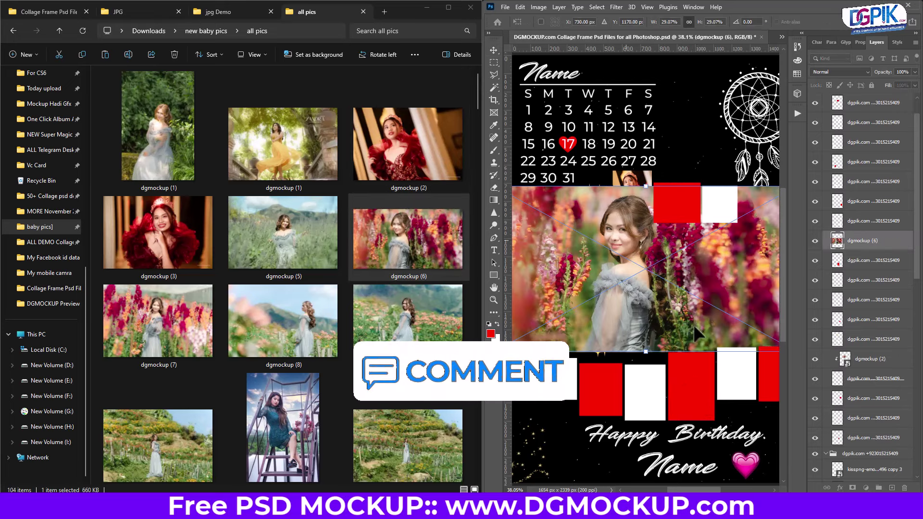
key("Return")
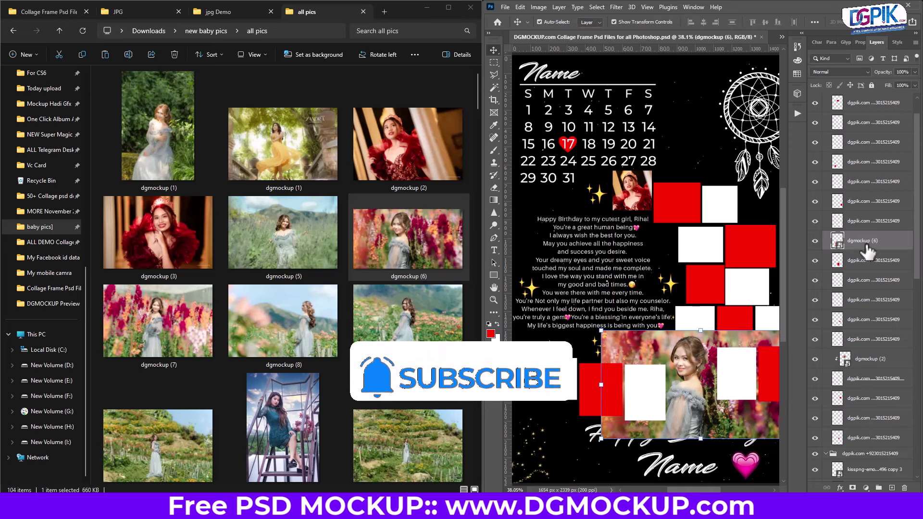
right_click(881, 240)
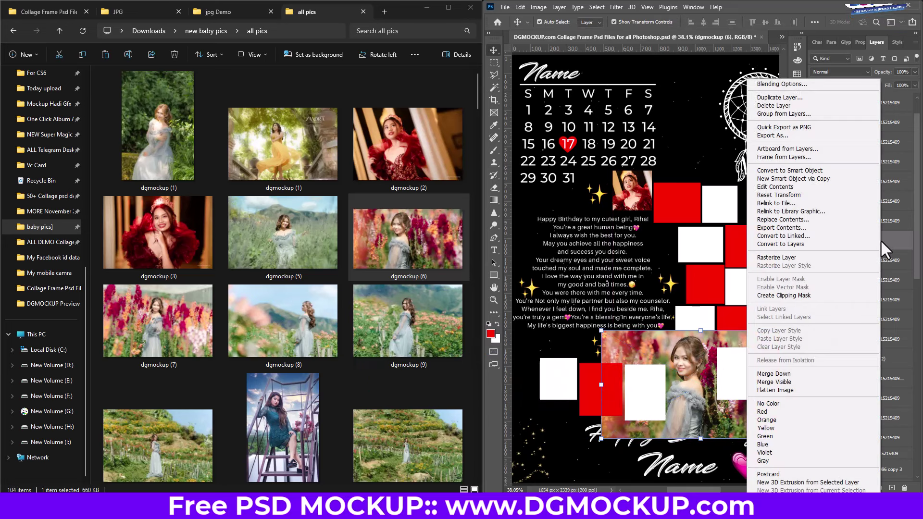
left_click(798, 296)
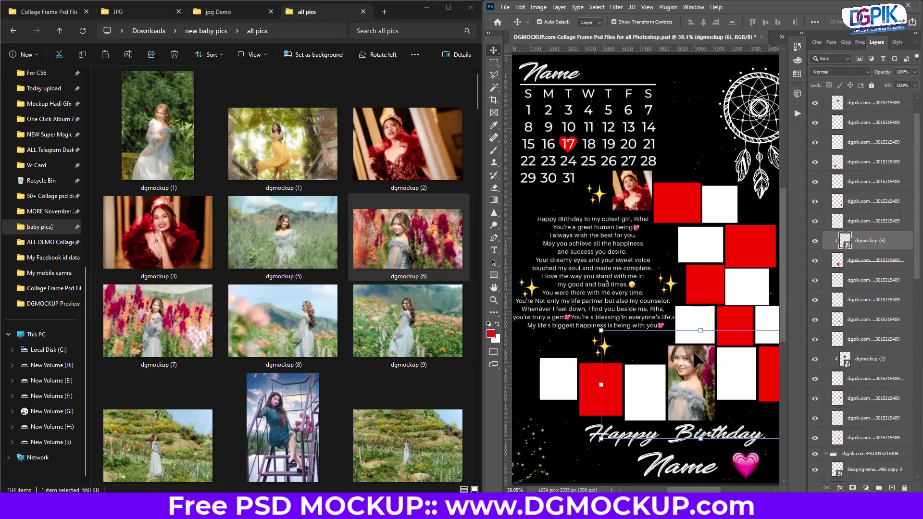
left_click_drag(700, 337, 711, 343)
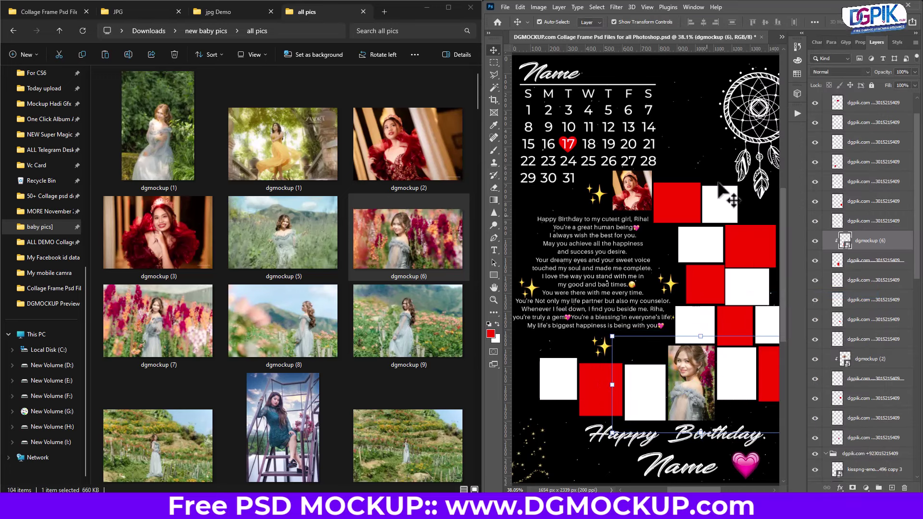
Drop dgmockup (2) into the top frame of Collage Frame Magic Psd, then return to the template
left_click(780, 37)
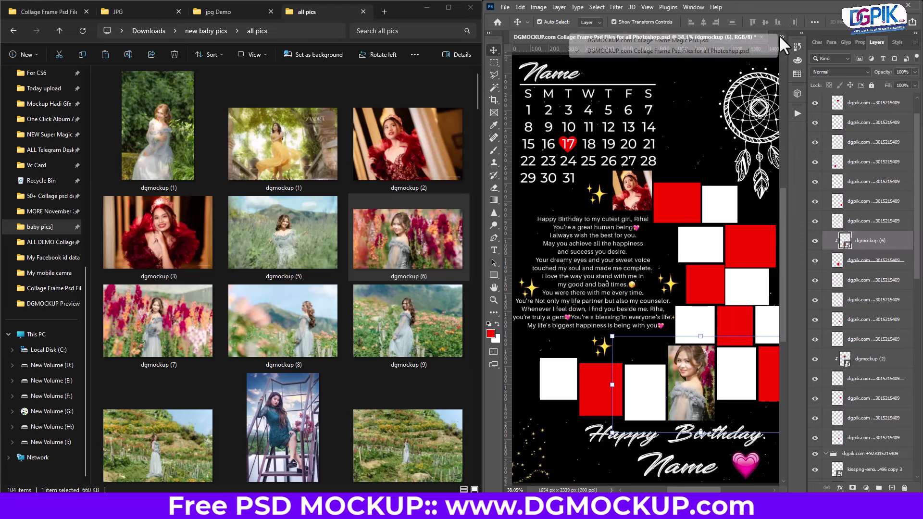
left_click(674, 41)
left_click_drag(408, 145, 662, 209)
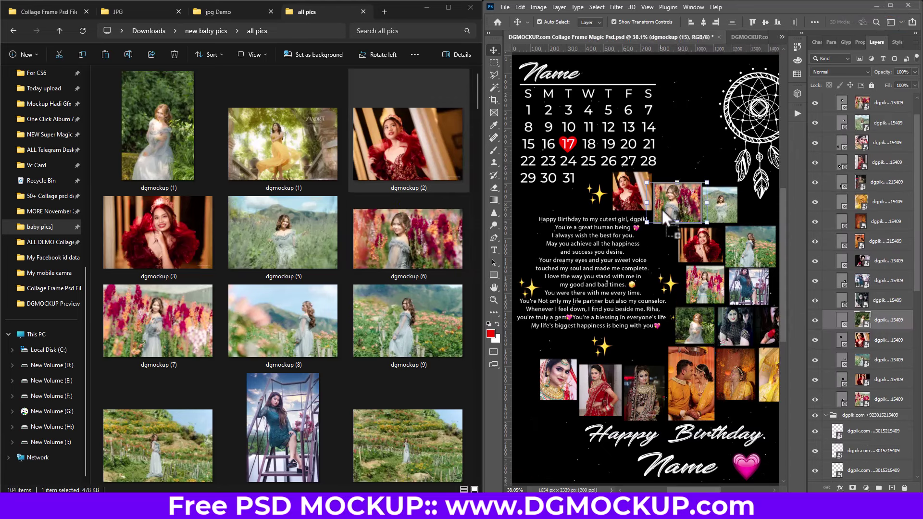
left_click(734, 34)
Place the couple photo dgmockup (14) onto the template, shrunk into a top box
scroll(421, 299, "down", 3)
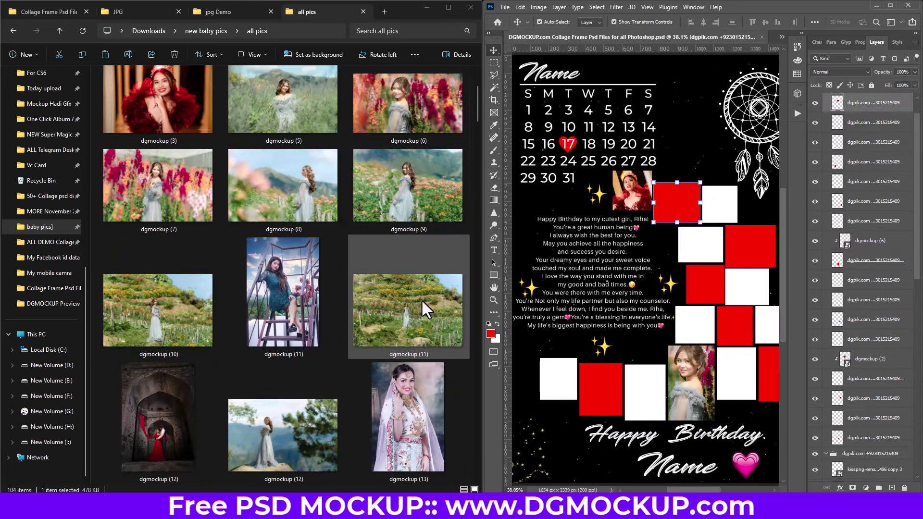
scroll(421, 299, "down", 4)
left_click_drag(322, 296, 610, 263)
left_click_drag(670, 213, 672, 211)
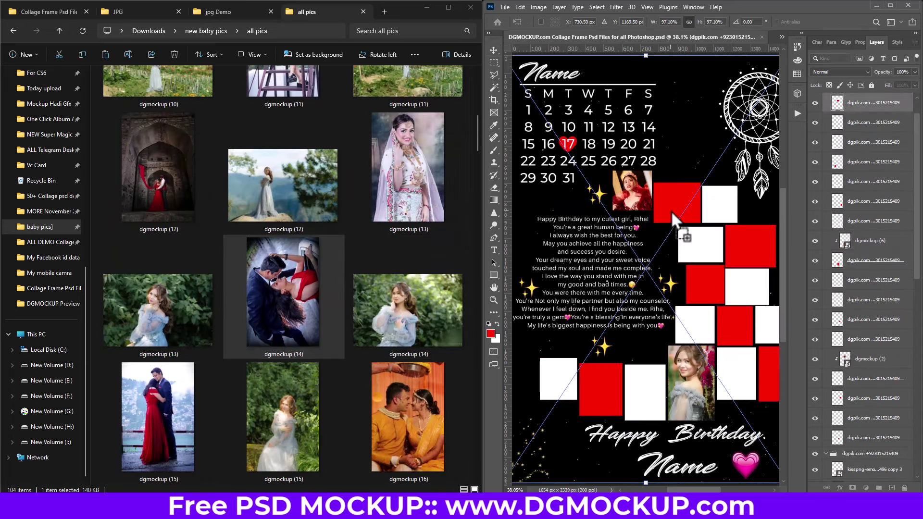
mouse_move(650, 56)
left_mouse_down()
mouse_move(649, 183)
mouse_move(678, 236)
mouse_move(691, 208)
left_mouse_up()
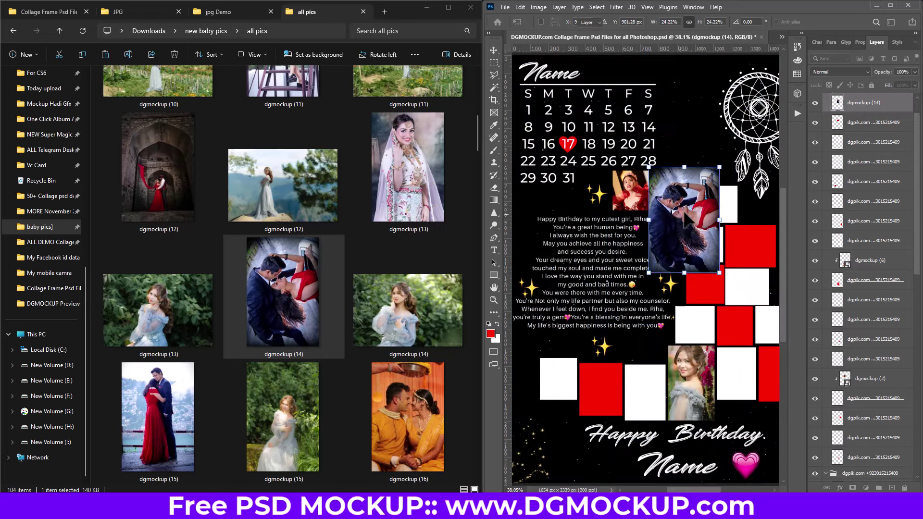
key("Return")
Clip the couple photo to its small white frame and shrink it to fit
right_click(886, 105)
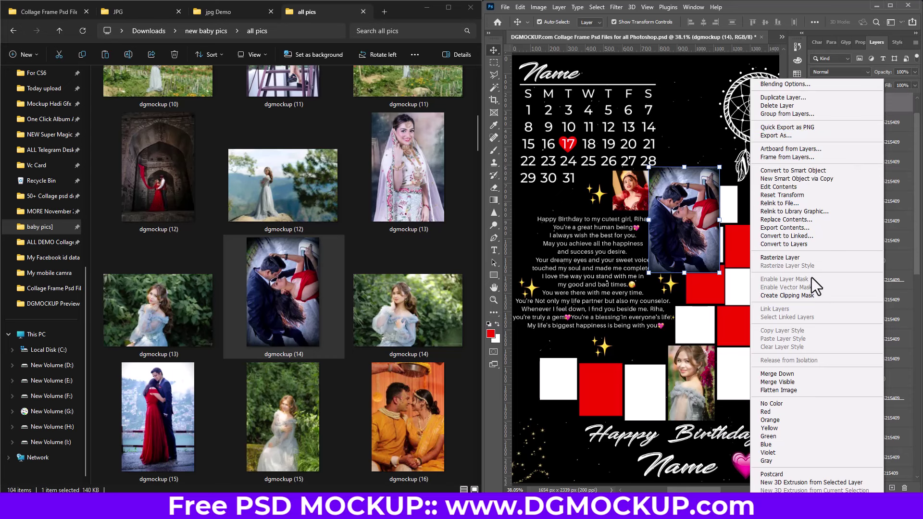
left_click(804, 295)
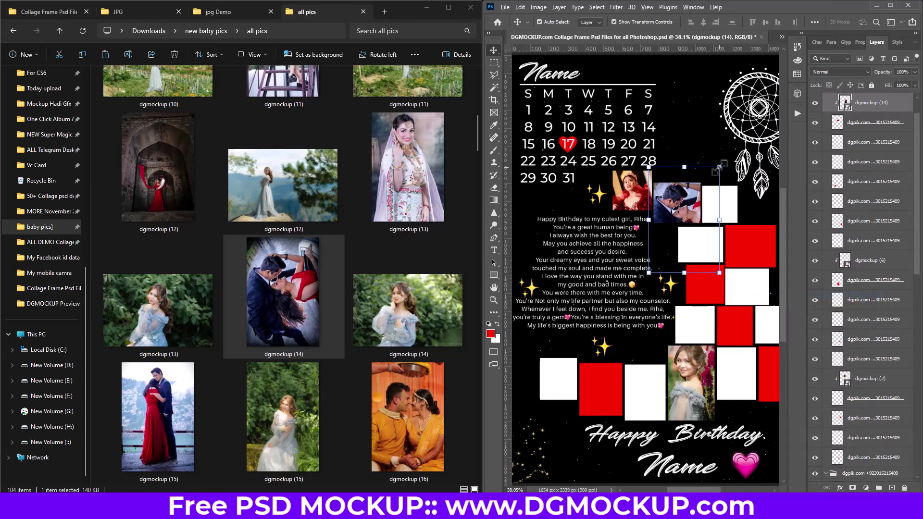
left_click_drag(721, 166, 696, 212)
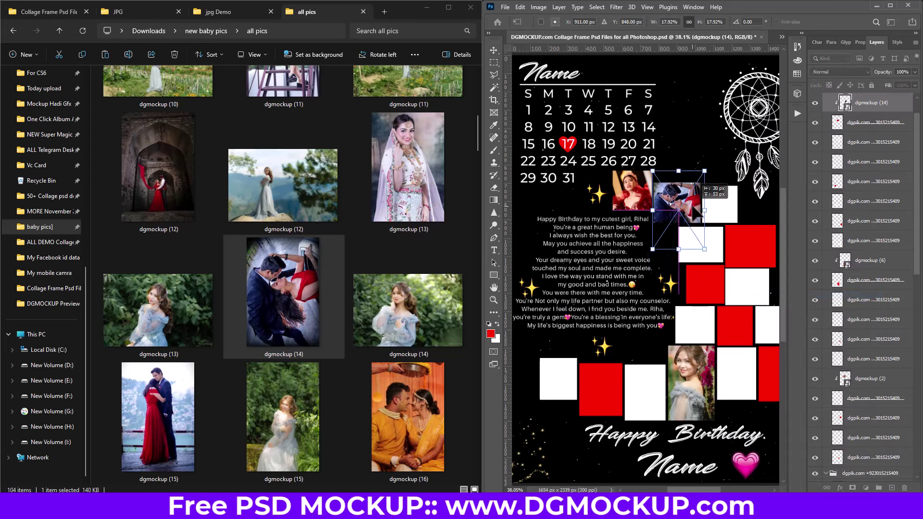
key("Return")
left_click(720, 84)
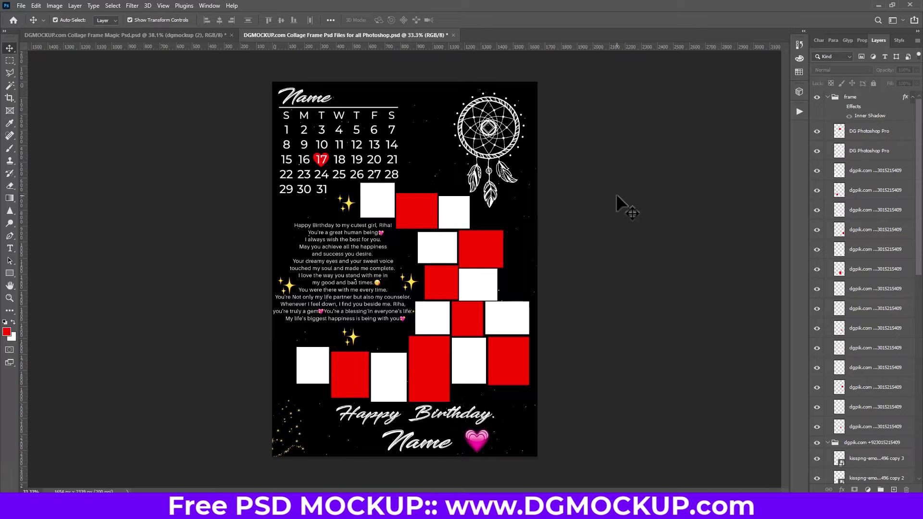
Select every frame layer, from the first white square through the last frame
left_click(389, 201)
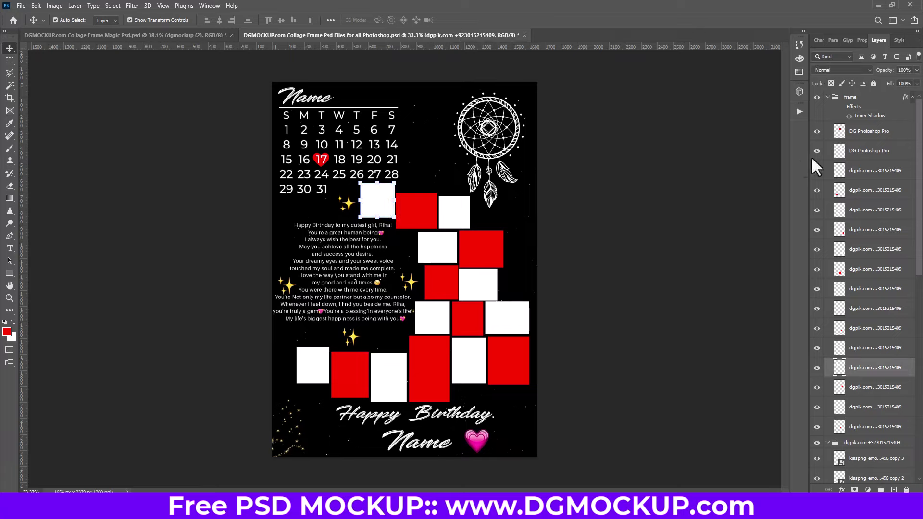
left_click(860, 138)
scroll(874, 298, "down", 5)
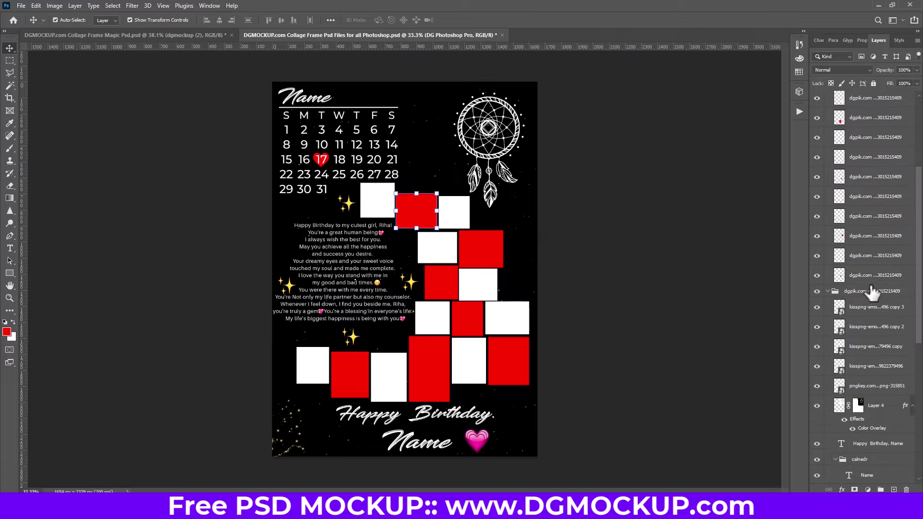
left_click(872, 279, "shift")
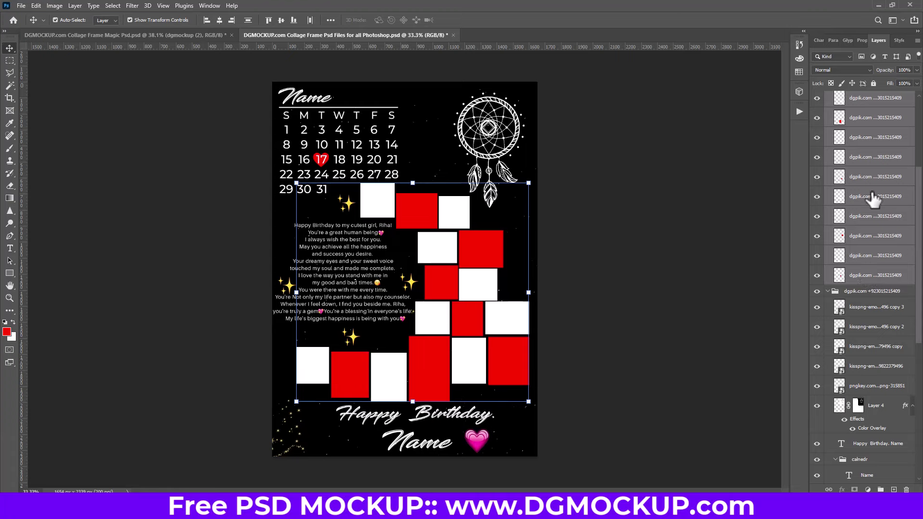
Bring up the Actions panel with the DGPIK One Click Photos fill set
scroll(873, 200, "up", 2)
scroll(875, 206, "up", 2)
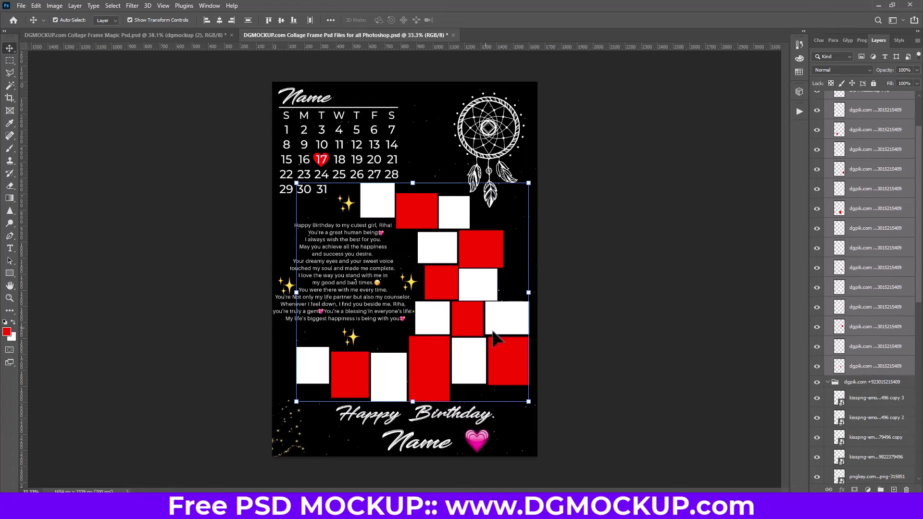
left_click(800, 112)
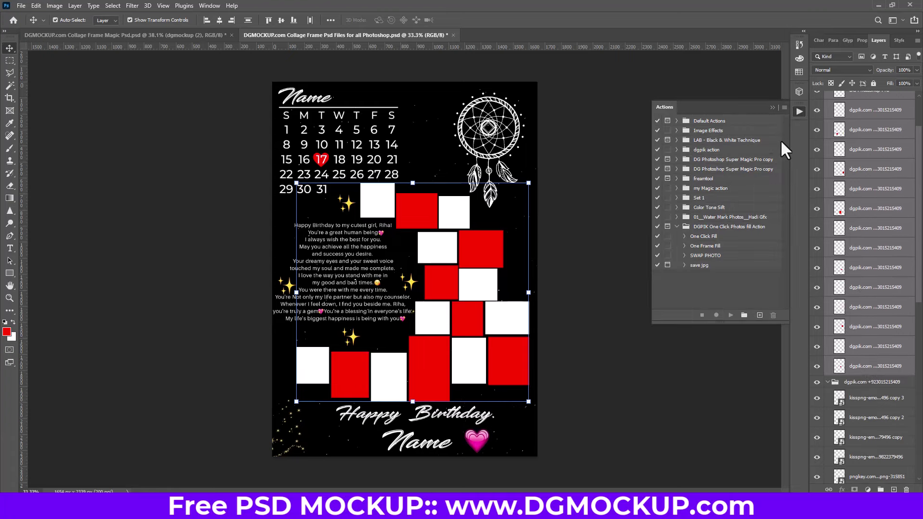
Play the One Click Fill action and supply horizontal photos dgmockup (1) to (9) from all pics
left_click(704, 237)
left_click(730, 315)
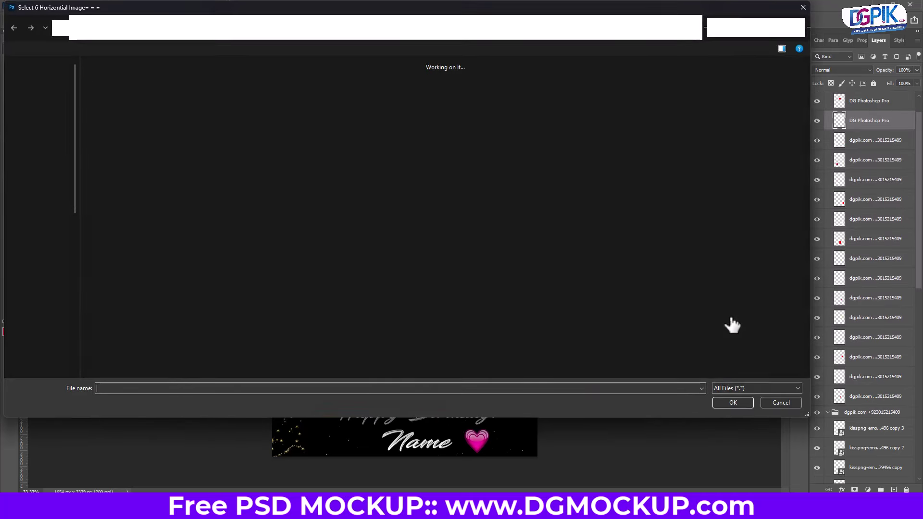
scroll(48, 145, "down", 5)
left_click(44, 154)
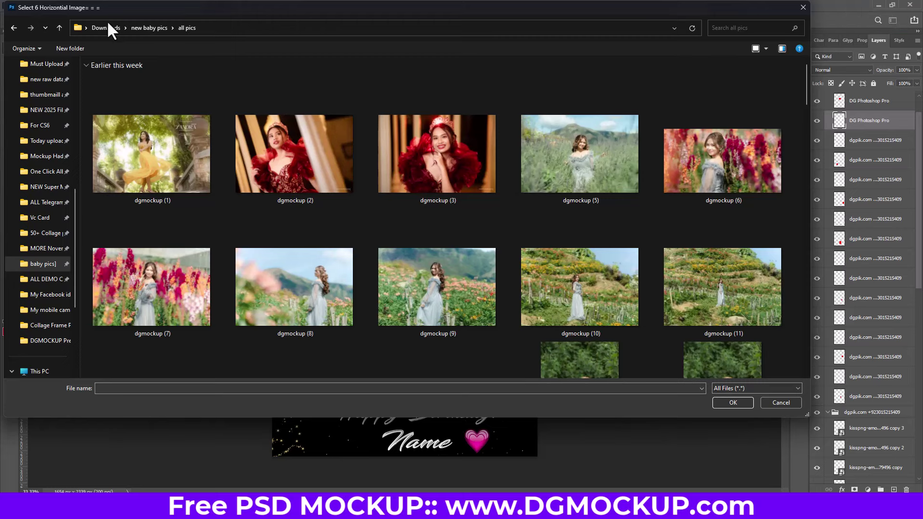
left_click(154, 151)
left_click(448, 281, "shift")
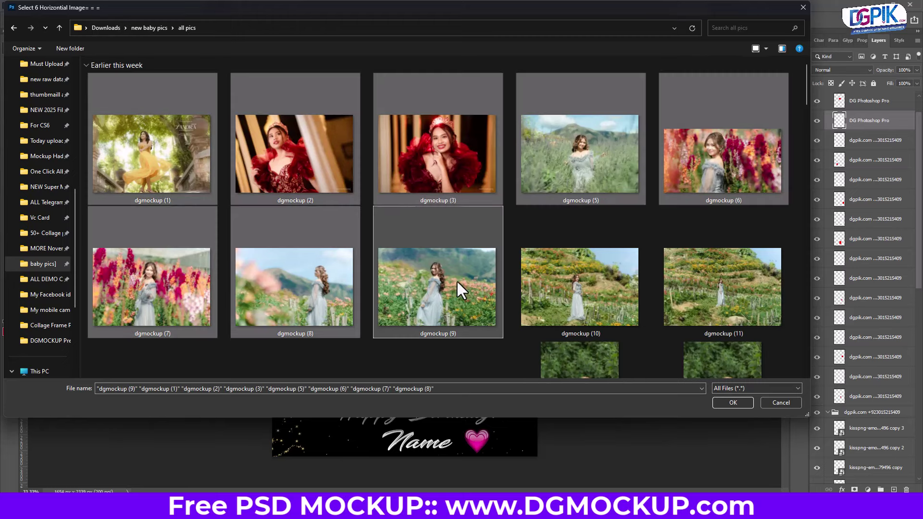
left_click(732, 403)
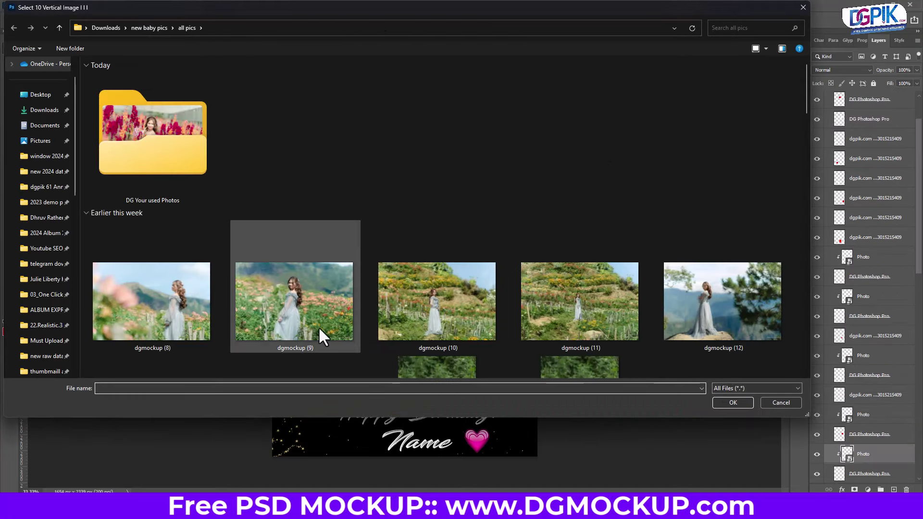
Supply the ten vertical portraits, starting at dgmockup (24), for the remaining frames
scroll(380, 261, "down", 10)
left_click(189, 180)
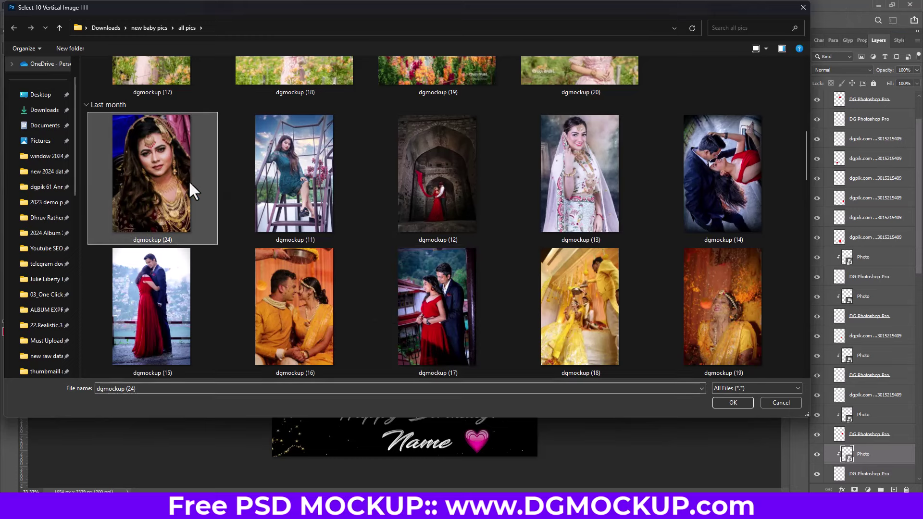
left_click(713, 341, "shift")
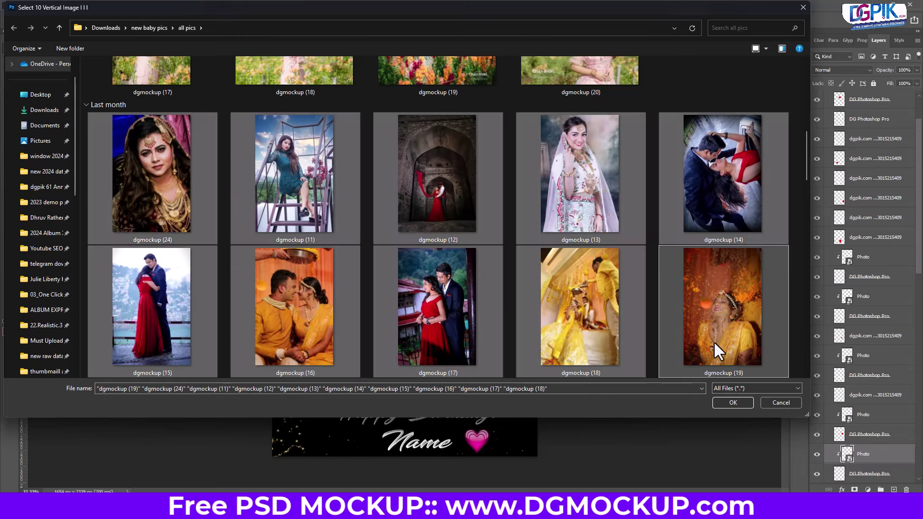
left_click(726, 403)
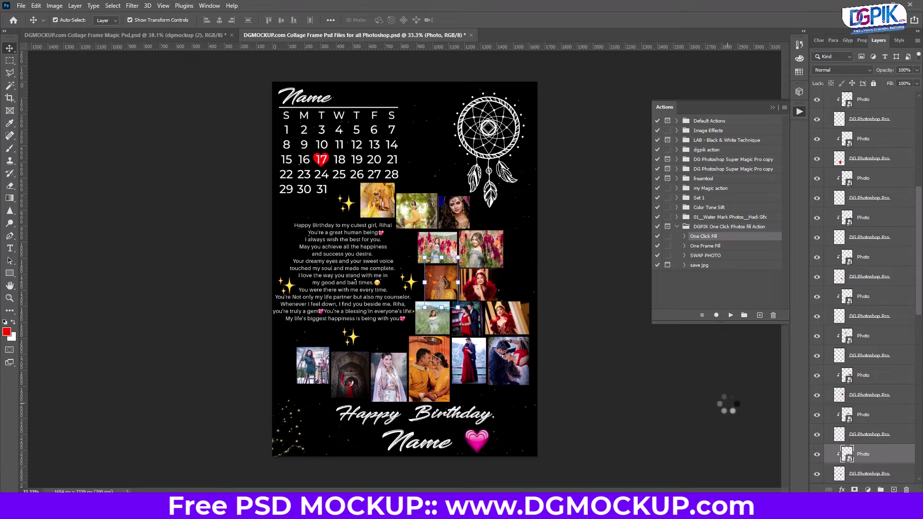
Deselect the layers, then zoom in and out to check every filled photo frame
left_click(517, 235)
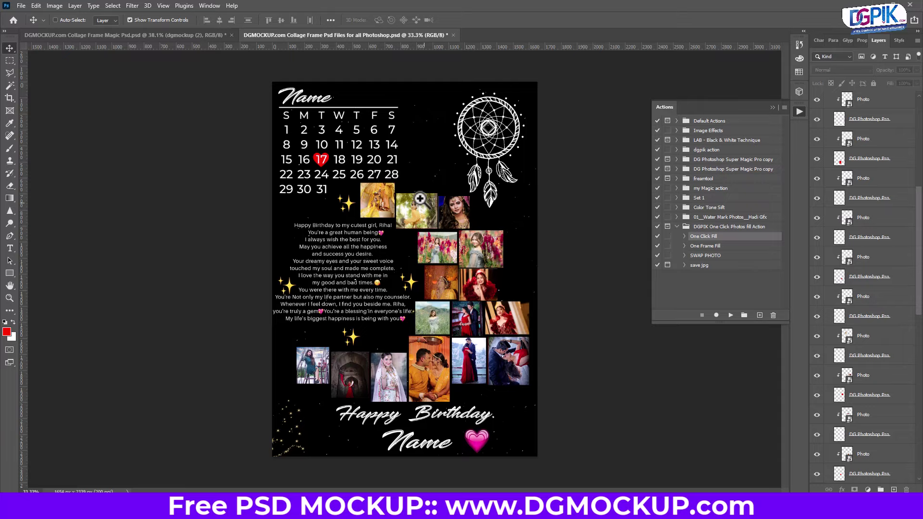
scroll(420, 198, "up", 5)
scroll(439, 249, "down", 4)
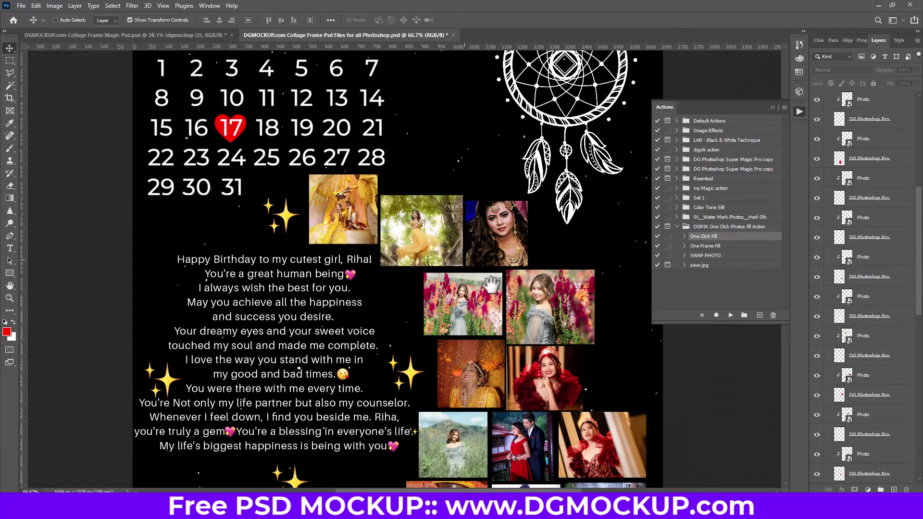
scroll(491, 284, "down", 5)
scroll(458, 329, "down", 1)
scroll(481, 298, "down", 2)
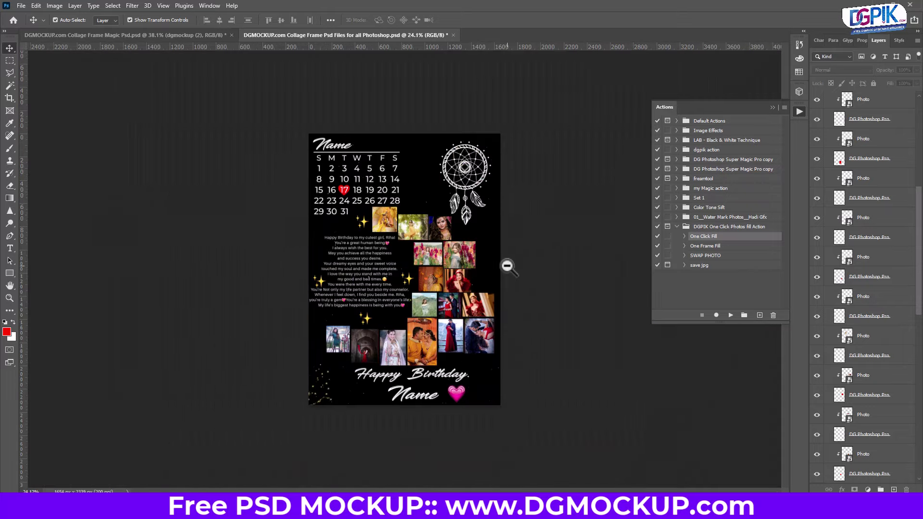
scroll(508, 268, "up", 1)
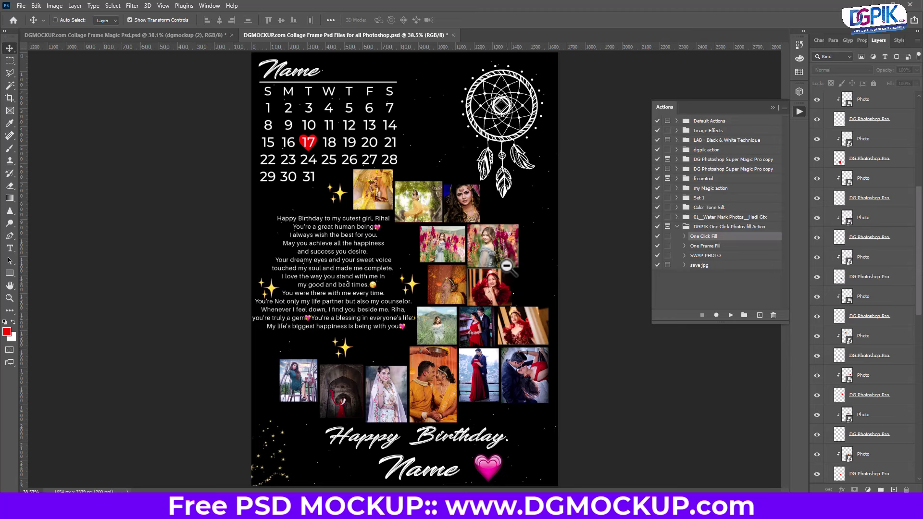
scroll(508, 268, "down", 1)
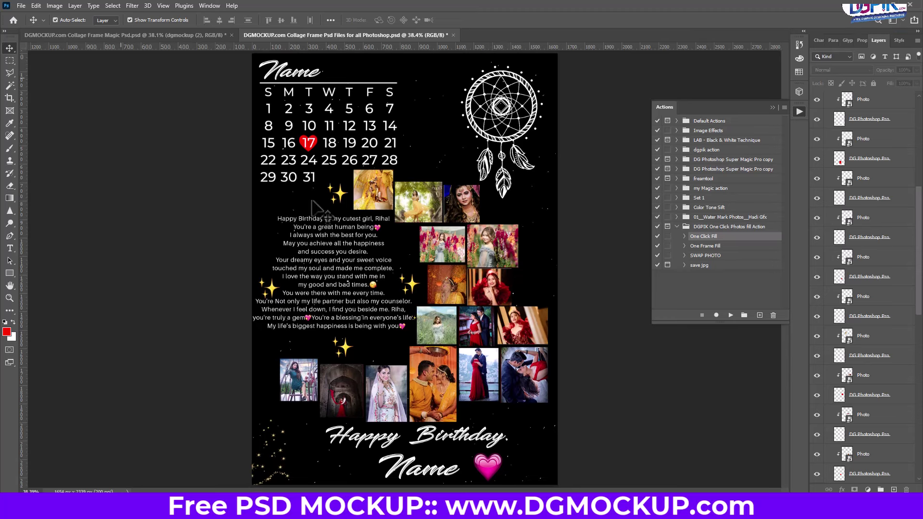
Close the Actions panel and browse the jpg Demo folder's collage template previews
key("alt+F9")
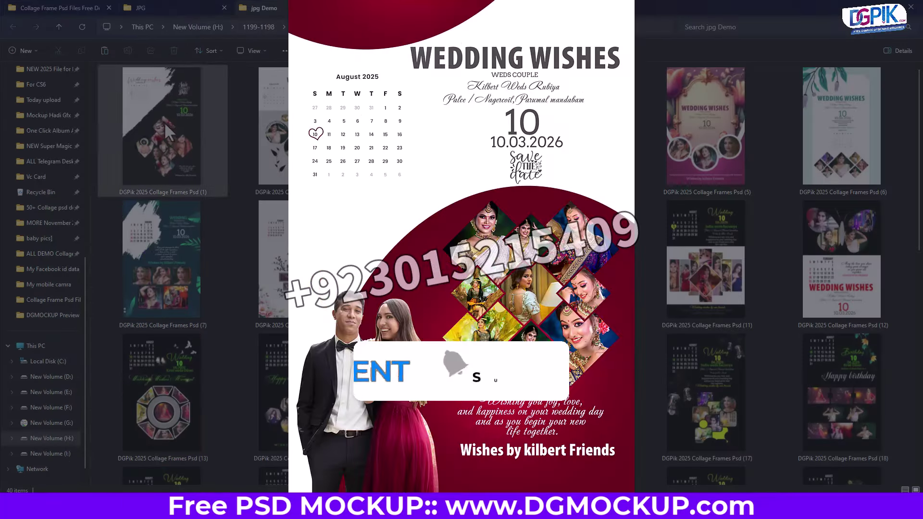
left_click(167, 130)
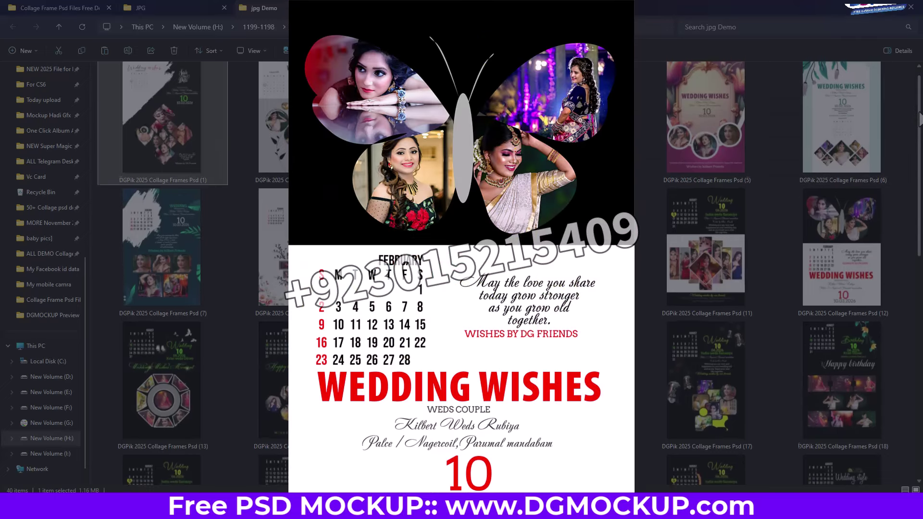
scroll(920, 140, "down", 1)
left_click_drag(920, 140, 919, 343)
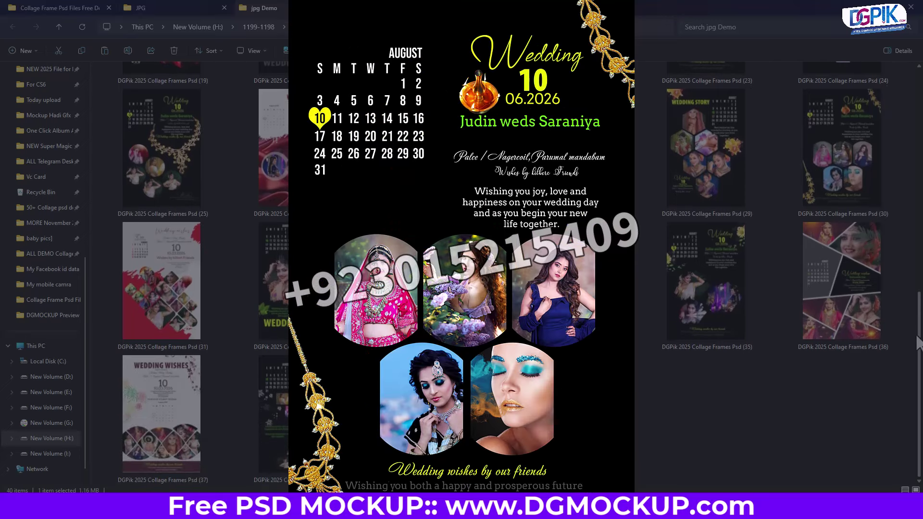
scroll(889, 289, "up", 10)
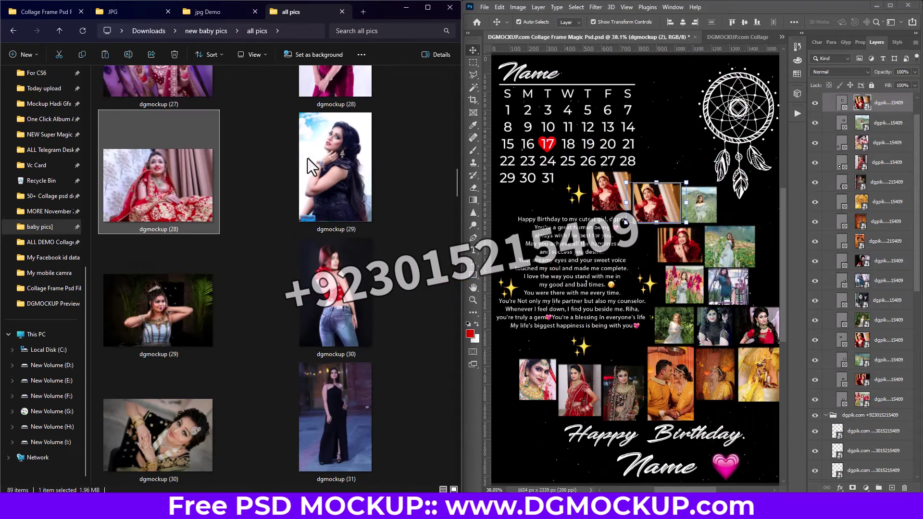
Drag dgmockup (29), (30) and (31) from File Explorer into the collage's lower frames
left_click_drag(307, 158, 530, 314)
left_click_drag(651, 394, 663, 394)
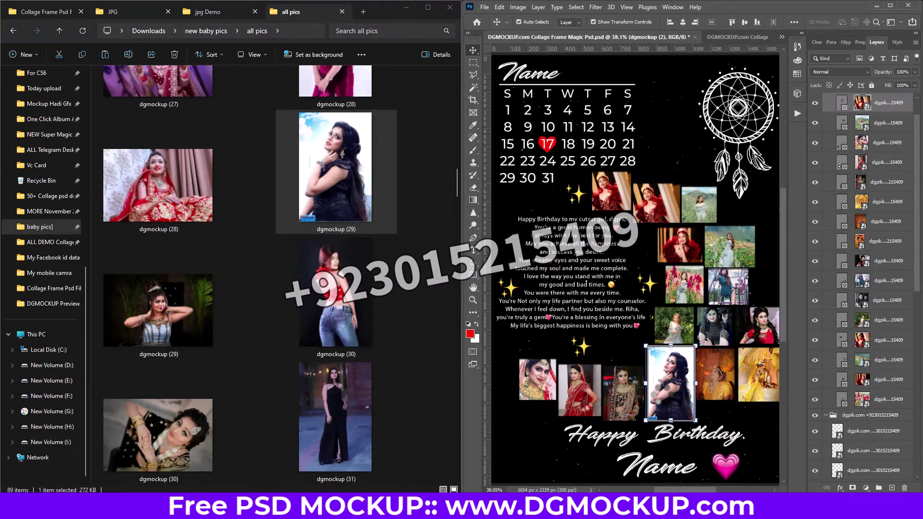
left_click_drag(368, 323, 591, 389)
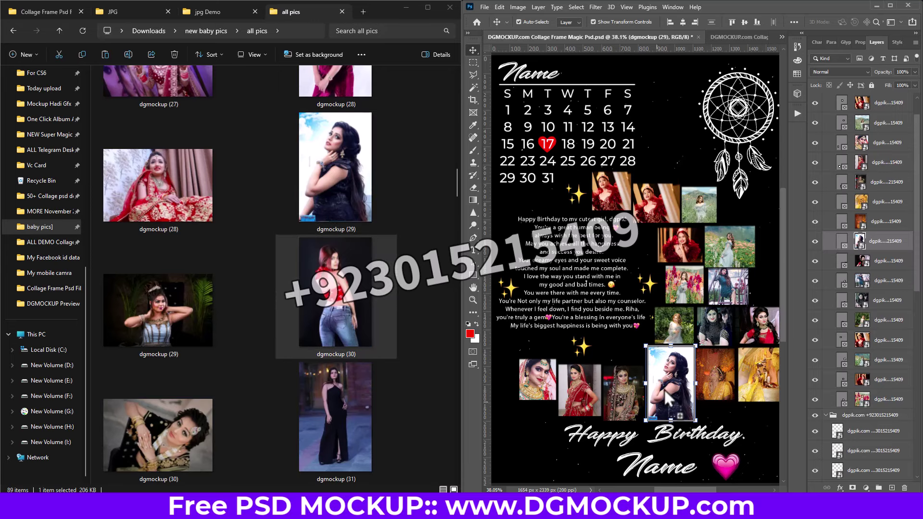
left_click_drag(669, 398, 668, 398)
mouse_move(322, 397)
left_mouse_down()
mouse_move(464, 379)
mouse_move(627, 387)
left_mouse_up()
left_click_drag(152, 297, 613, 371)
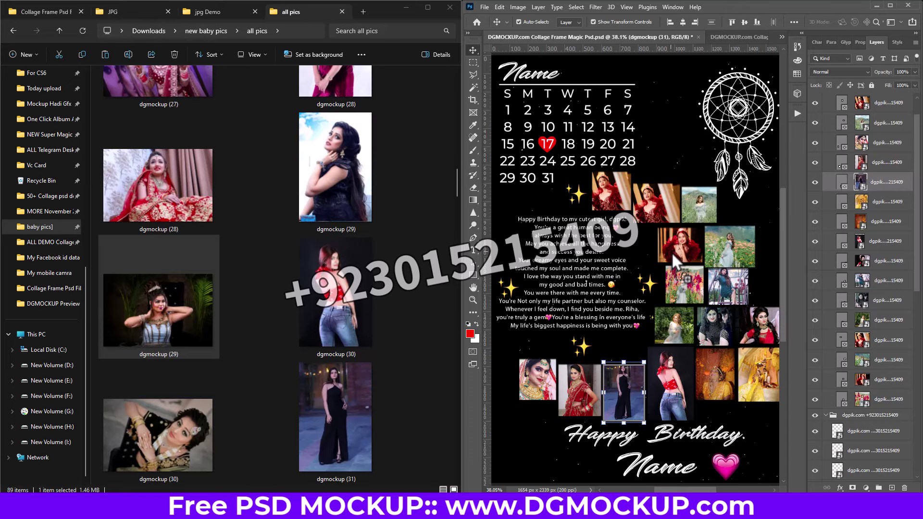
left_click_drag(676, 261, 679, 257)
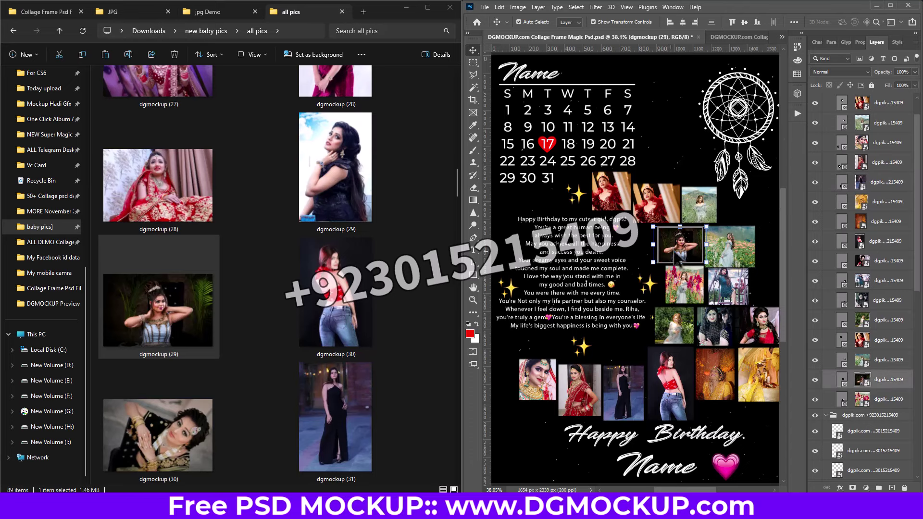
left_click(889, 4)
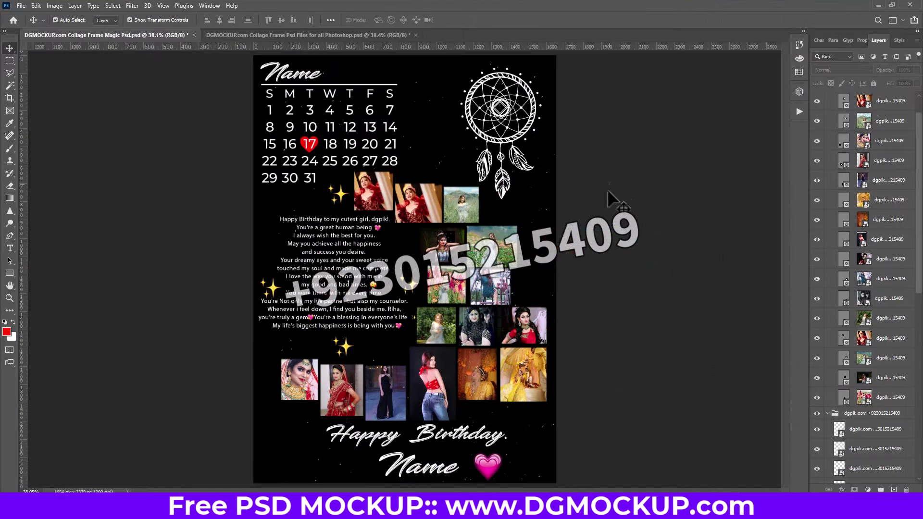
key("alt+Tab")
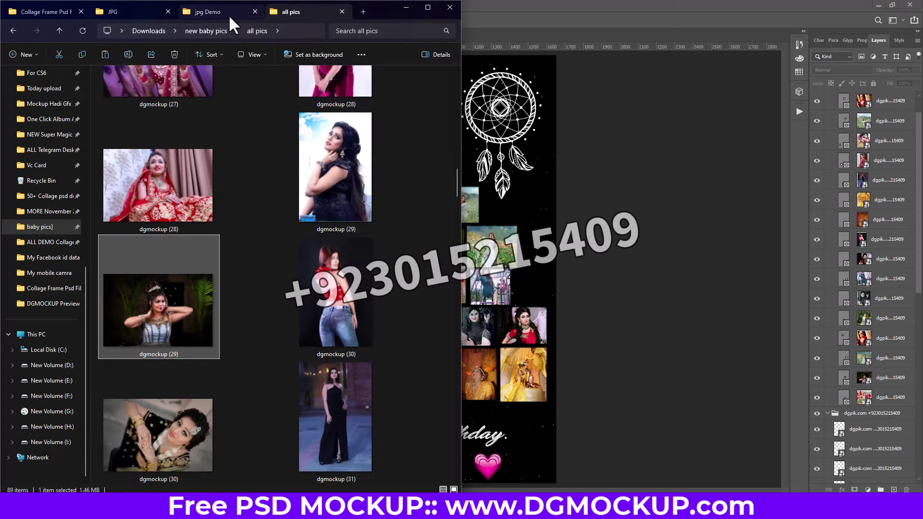
Open design 1 (1) from the JPG collage folder and flip through the following designs
left_click(142, 12)
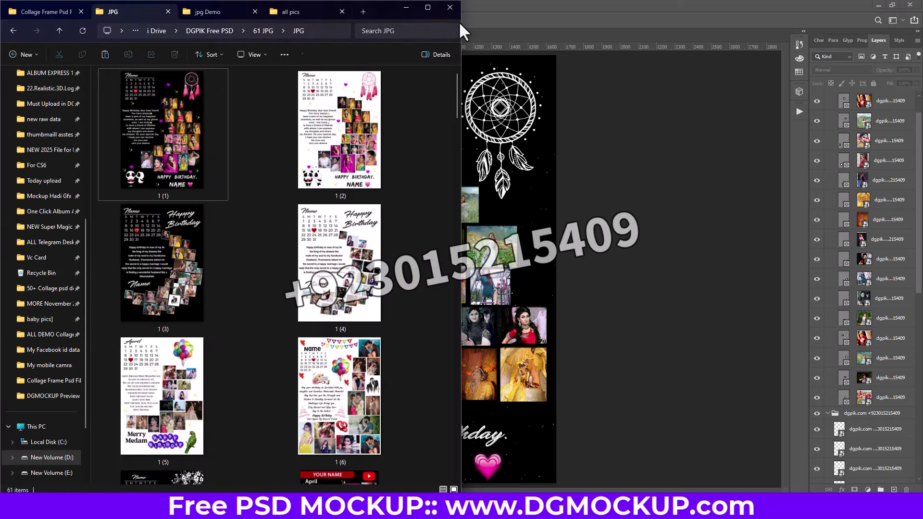
left_click(427, 7)
double_click(192, 121)
key("Right")
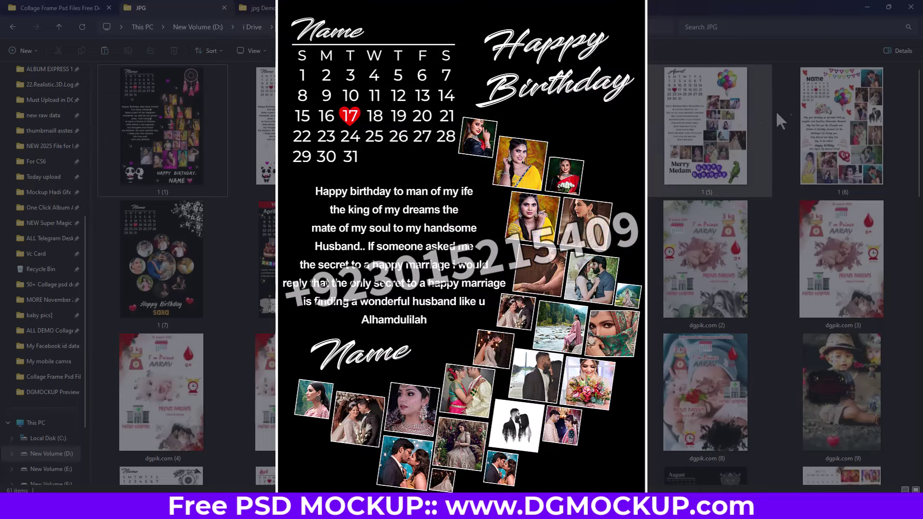
key("Right")
key("Right")
key("Right")
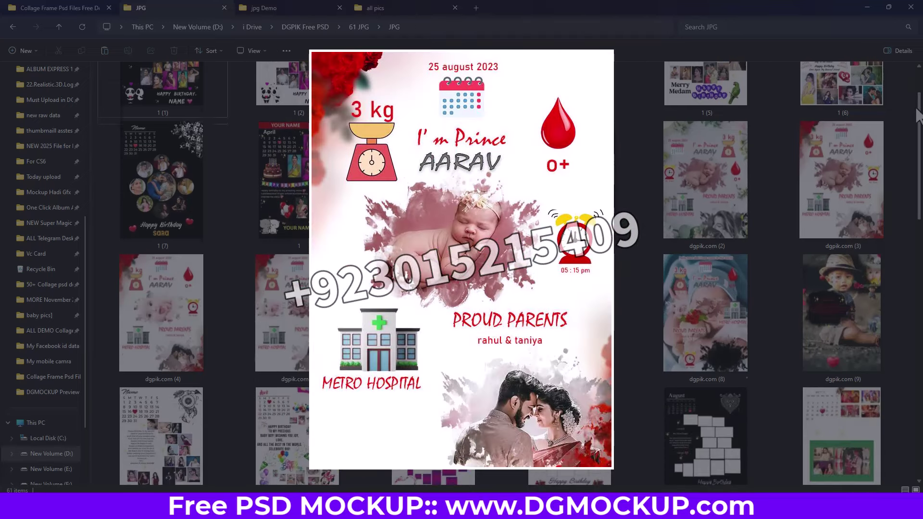
left_click_drag(920, 92, 920, 226)
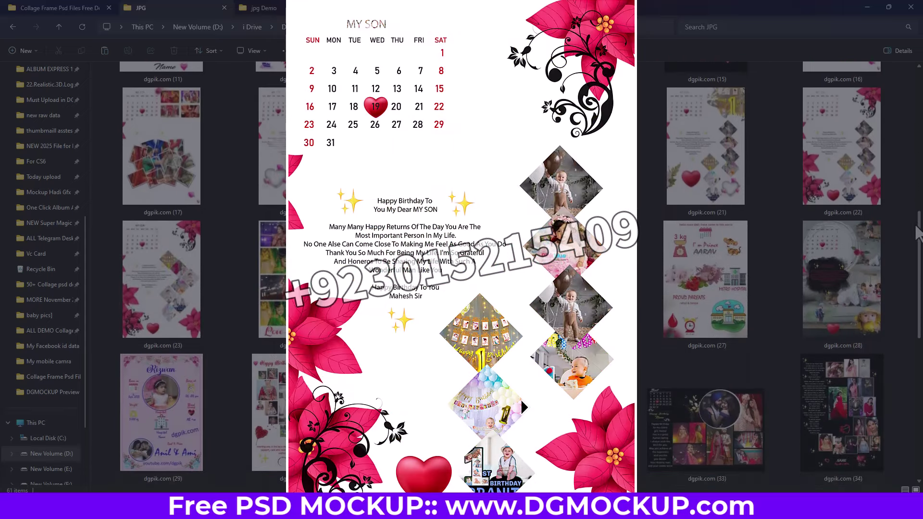
mouse_move(919, 229)
left_mouse_down()
mouse_move(910, 374)
mouse_move(916, 86)
left_mouse_up()
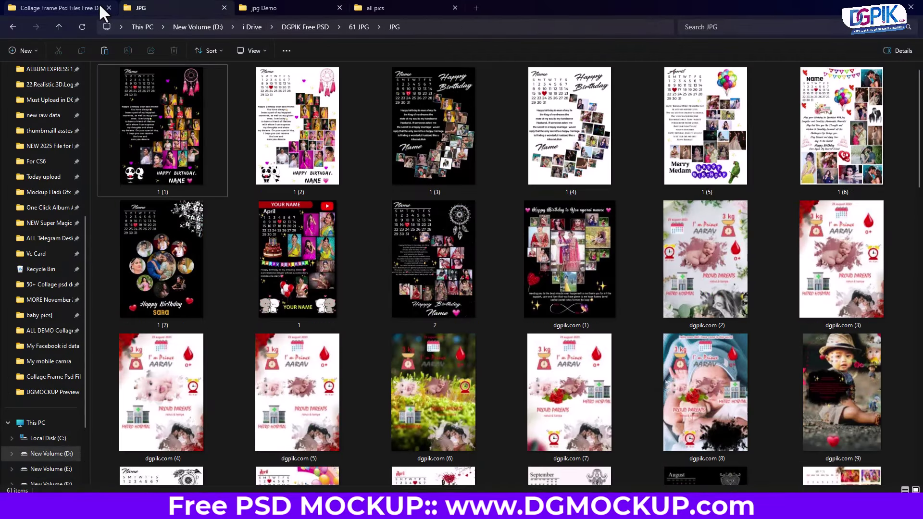
Open the Collage Frame Psd Files Free Download folder and highlight its preview images and empty-box PSD
left_click(89, 6)
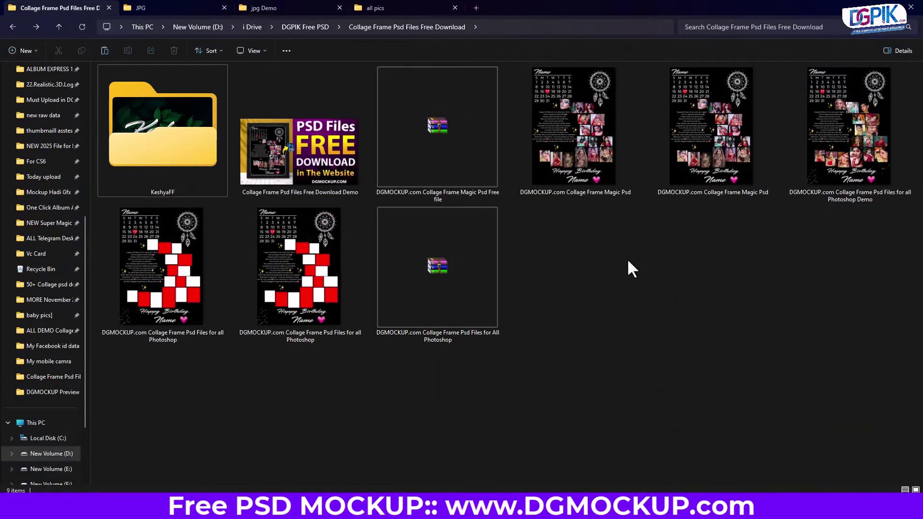
mouse_move(625, 259)
left_mouse_down()
mouse_move(840, 150)
mouse_move(821, 165)
left_mouse_up()
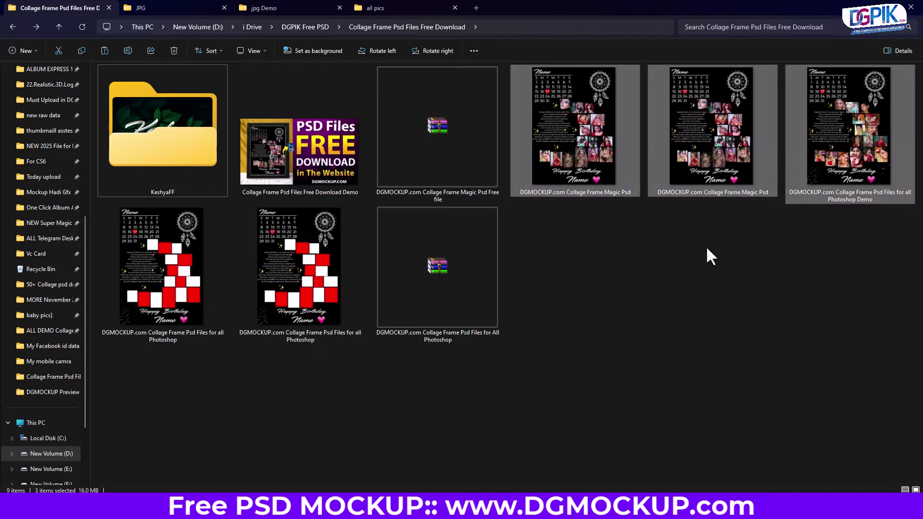
left_click_drag(705, 248, 677, 173)
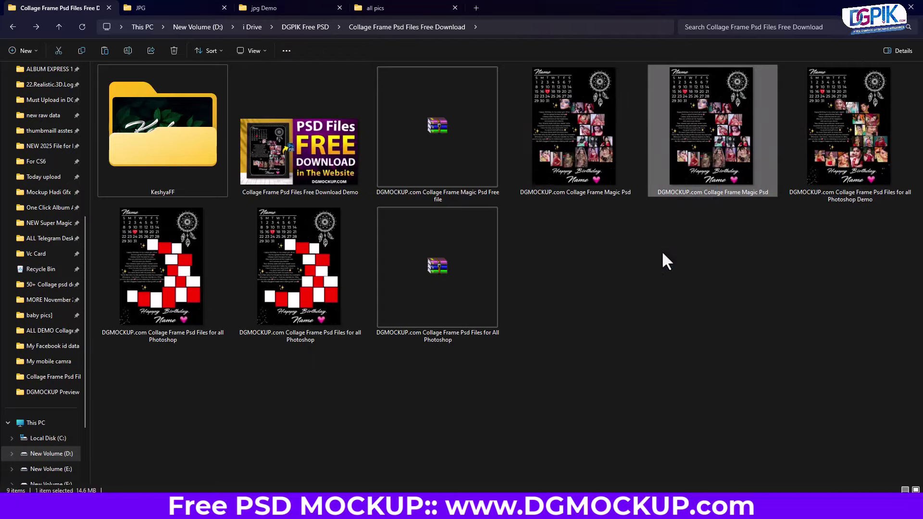
left_click(293, 273)
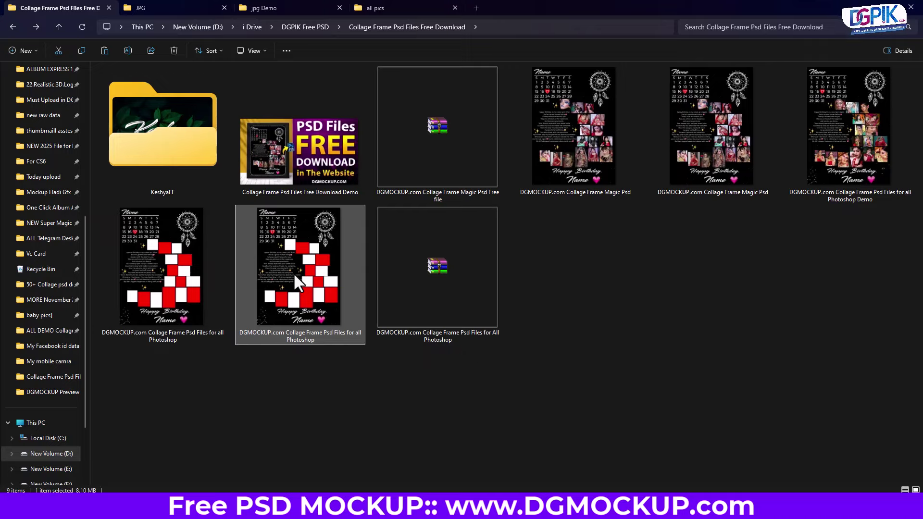
Select the Collage Frame Magic Psd preview and the bottom-row collage files, then deselect
left_click(320, 394)
left_click(326, 287)
left_click(744, 224)
left_click(705, 134)
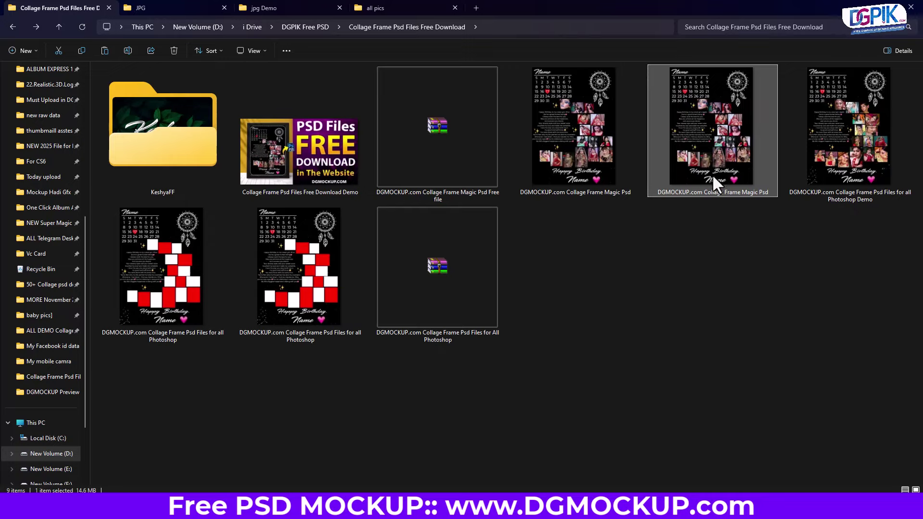
left_click(707, 246)
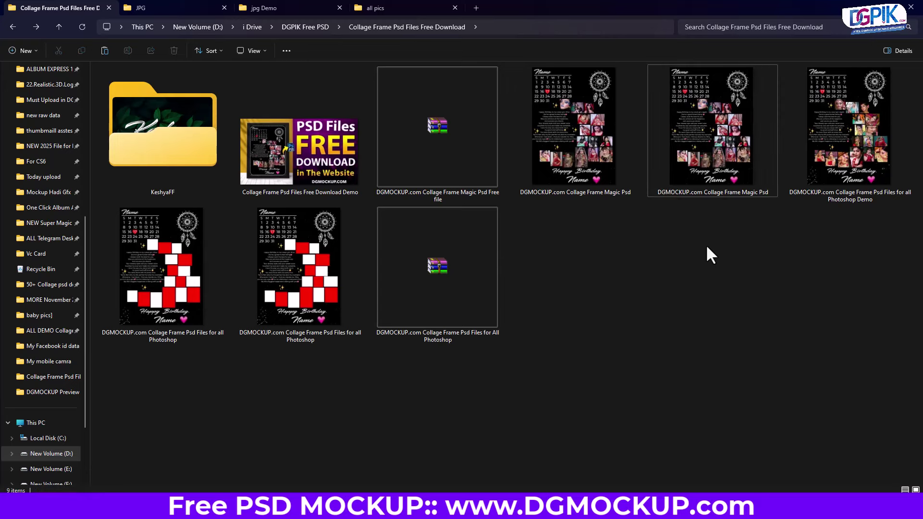
left_click_drag(390, 385, 99, 207)
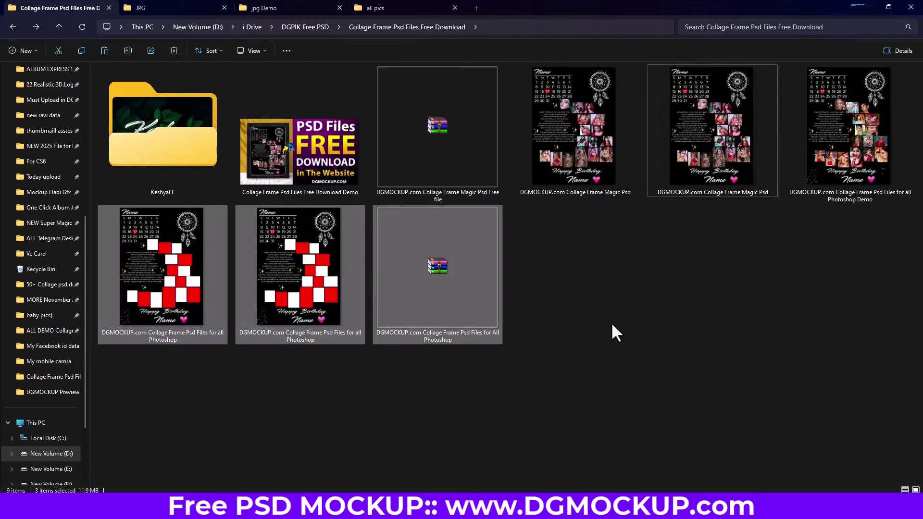
left_click(613, 337)
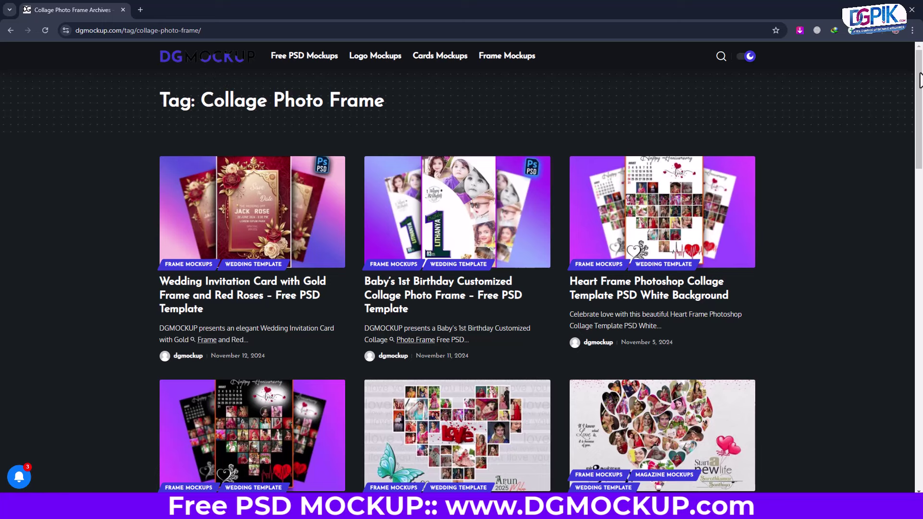
Scroll down the dgmockup.com Collage Photo Frame tag listing to its page numbers
mouse_move(919, 80)
left_mouse_down()
mouse_move(913, 278)
mouse_move(896, 356)
mouse_move(872, 371)
left_mouse_up()
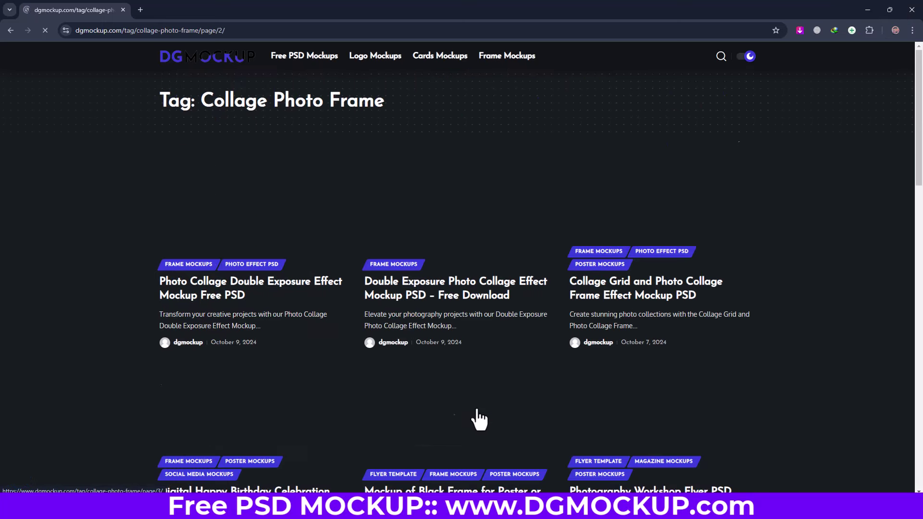
scroll(556, 322, "down", 5)
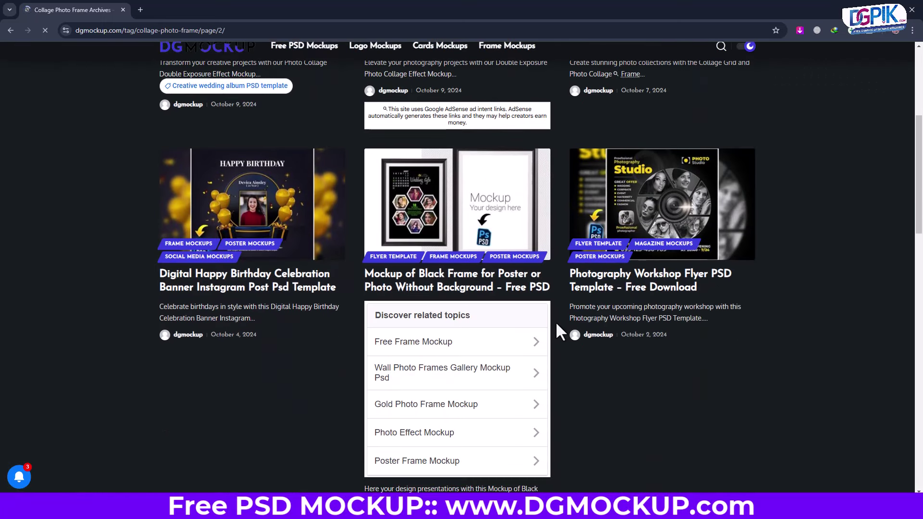
scroll(556, 322, "down", 1)
scroll(556, 322, "down", 6)
scroll(556, 321, "down", 4)
scroll(559, 329, "down", 2)
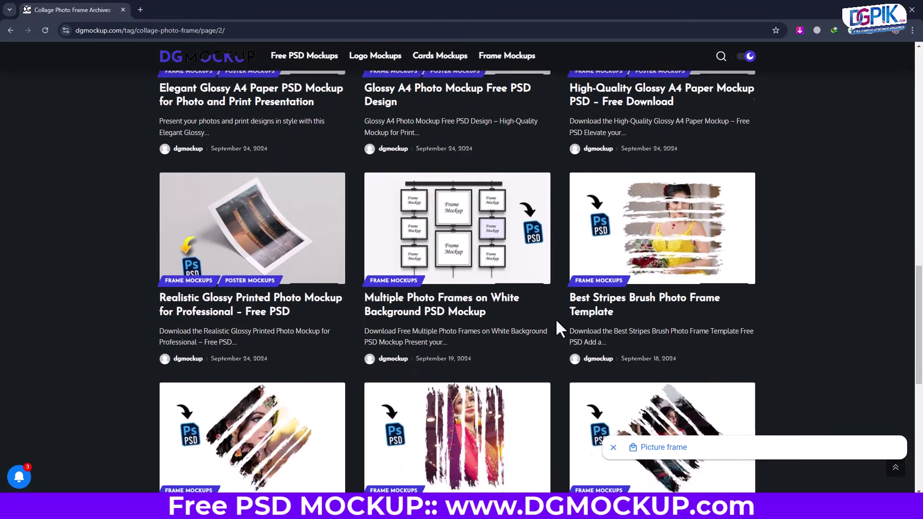
scroll(559, 329, "down", 4)
scroll(559, 329, "down", 4)
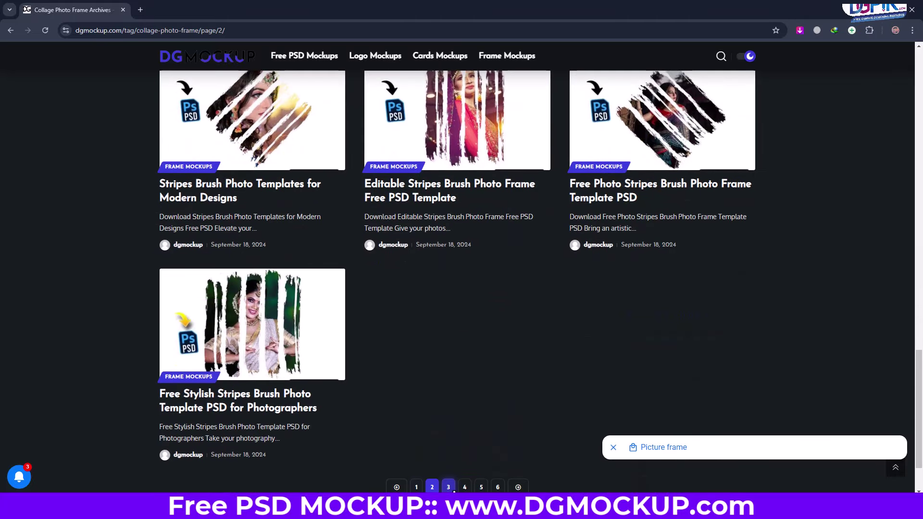
scroll(519, 332, "down", 4)
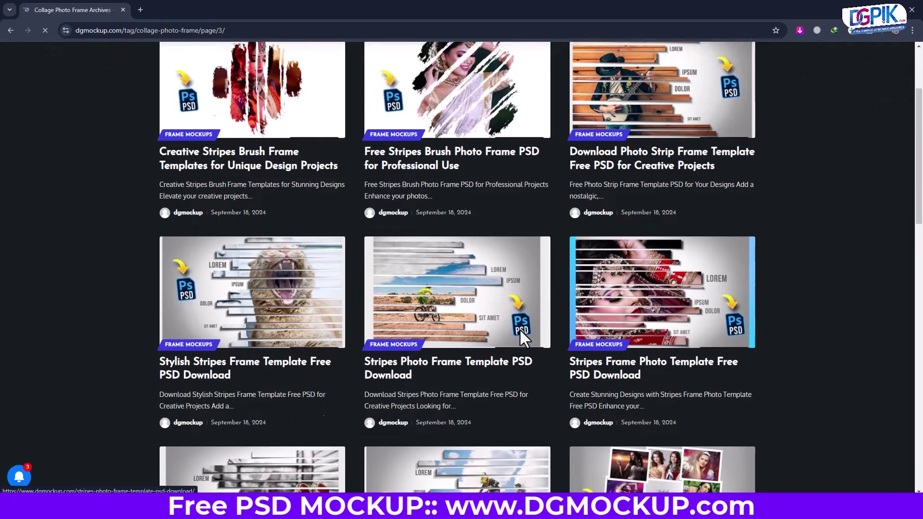
scroll(519, 336, "down", 6)
scroll(515, 332, "down", 8)
scroll(486, 344, "down", 2)
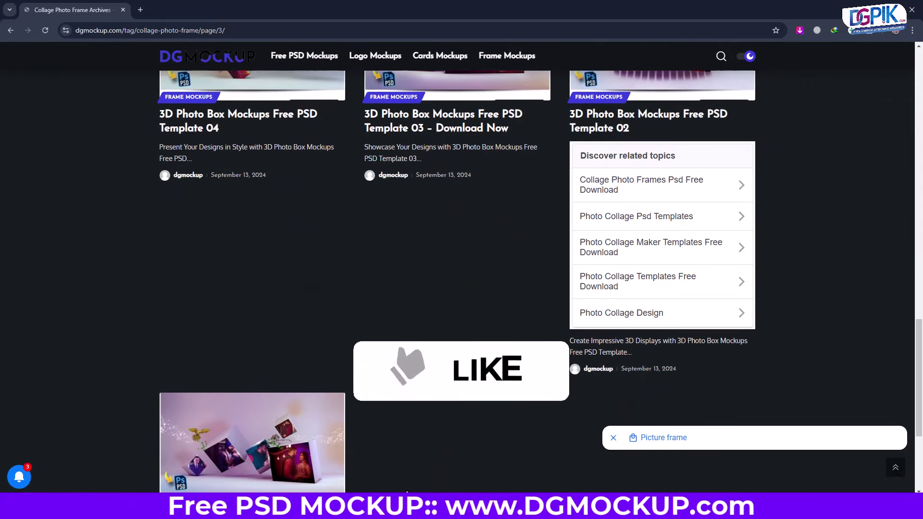
scroll(449, 392, "down", 4)
Go to page 4 of the Collage Photo Frame listings and scroll through its templates
left_click(465, 413)
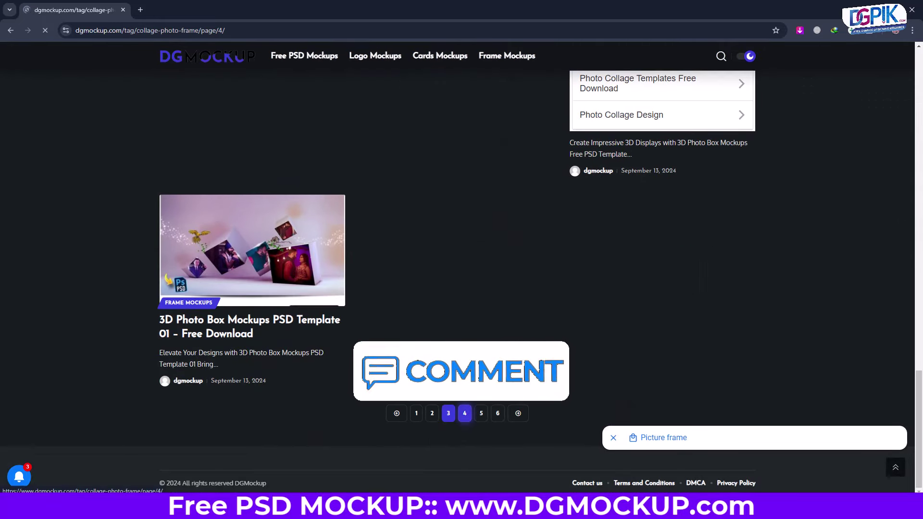
scroll(511, 323, "down", 8)
scroll(515, 329, "down", 5)
scroll(515, 330, "up", 7)
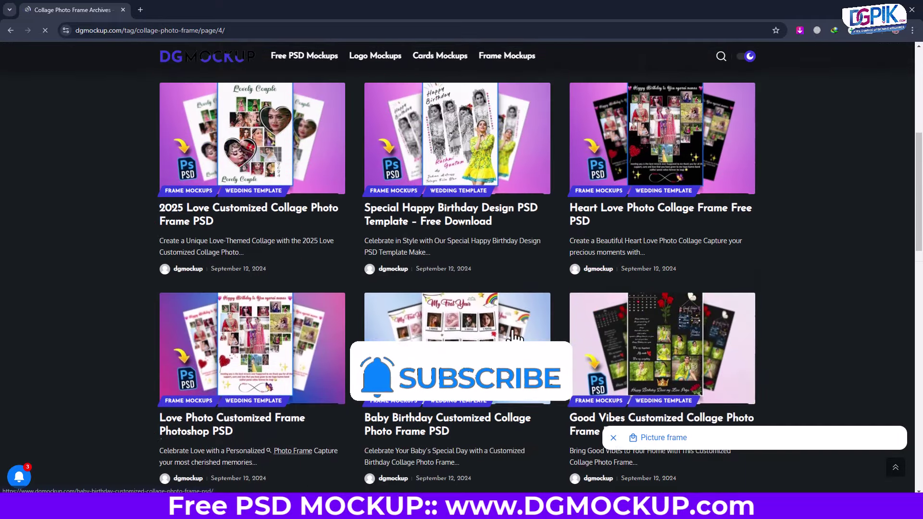
scroll(512, 332, "up", 4)
scroll(514, 342, "down", 5)
scroll(513, 341, "down", 4)
scroll(513, 342, "down", 2)
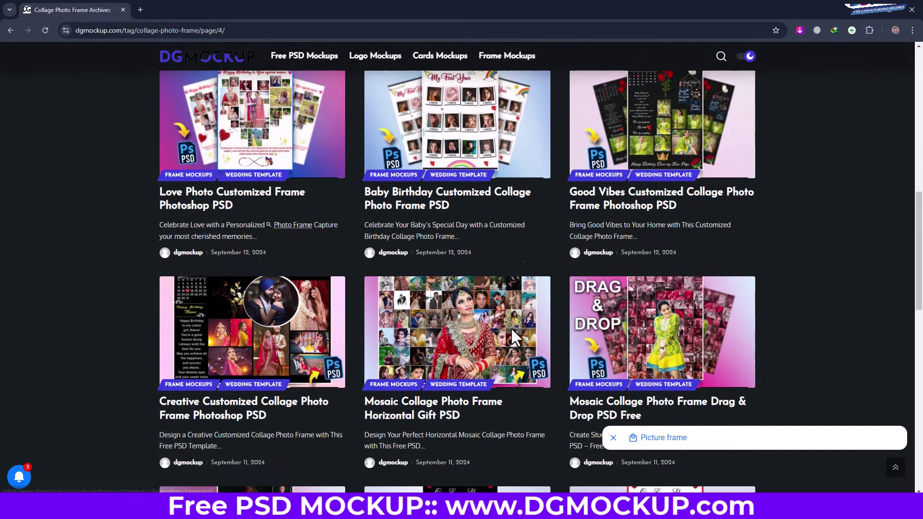
scroll(513, 342, "down", 2)
scroll(512, 340, "down", 4)
scroll(512, 340, "down", 5)
scroll(500, 351, "down", 1)
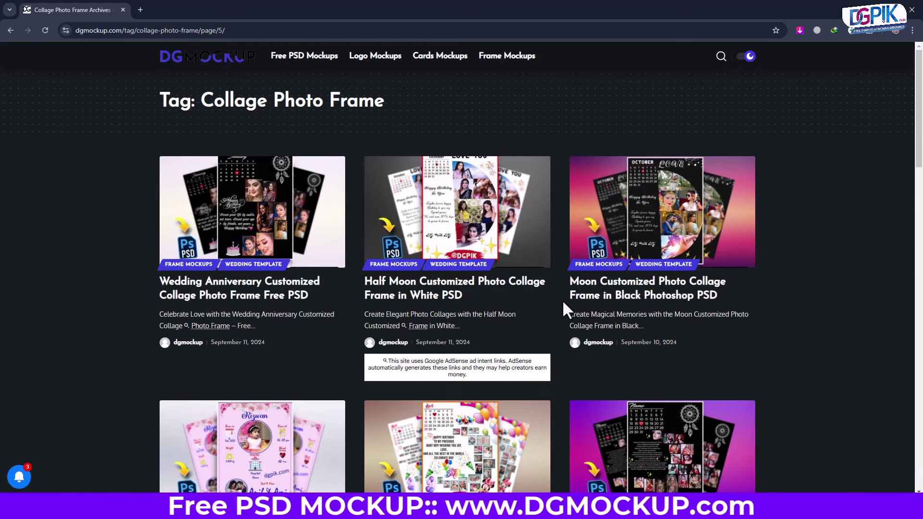
scroll(562, 299, "down", 2)
scroll(562, 299, "down", 4)
scroll(562, 300, "down", 3)
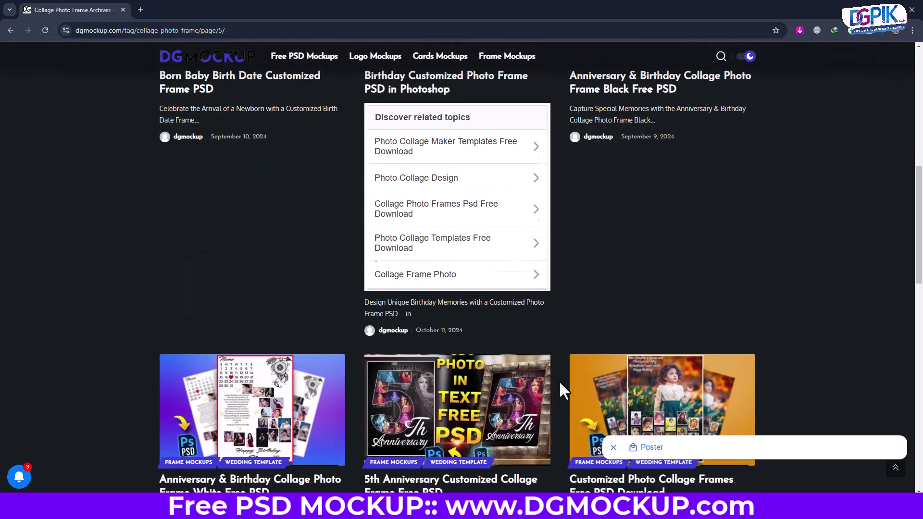
scroll(560, 378, "up", 4)
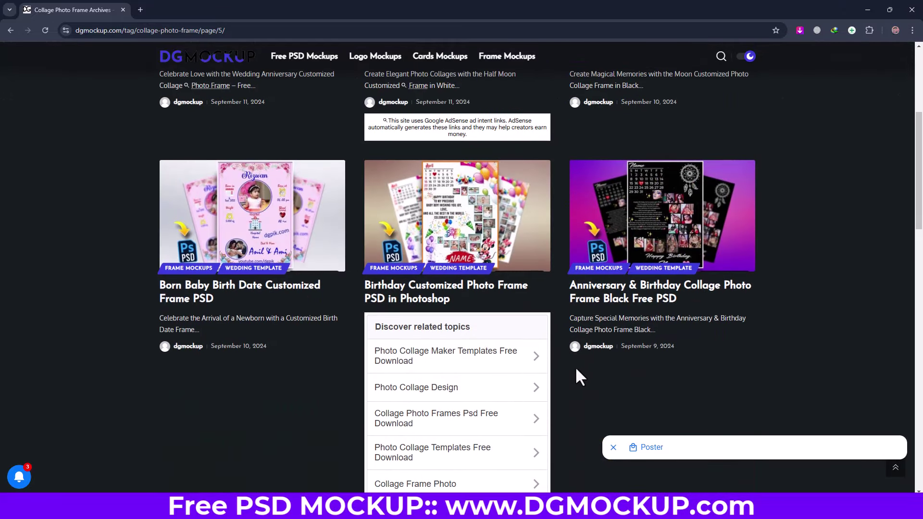